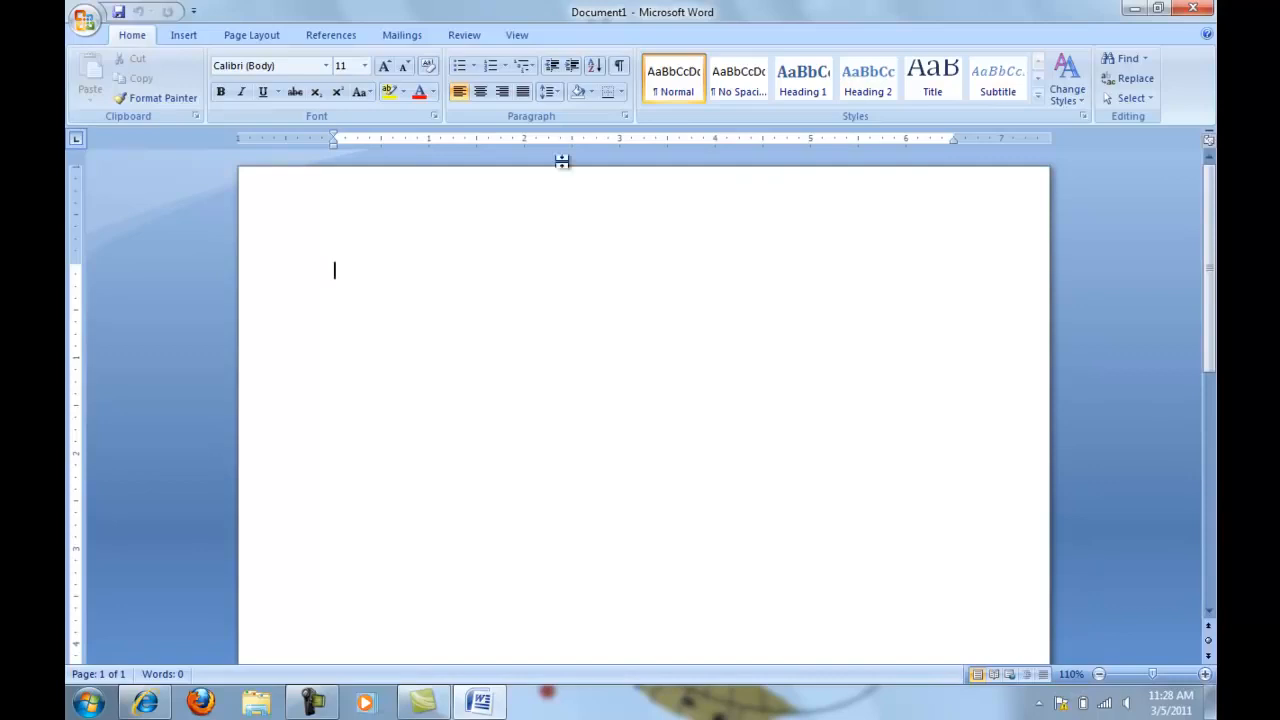
Start the Step by Step Mail Merge Wizard for letters, using the current document as the starting document
left_click(406, 36)
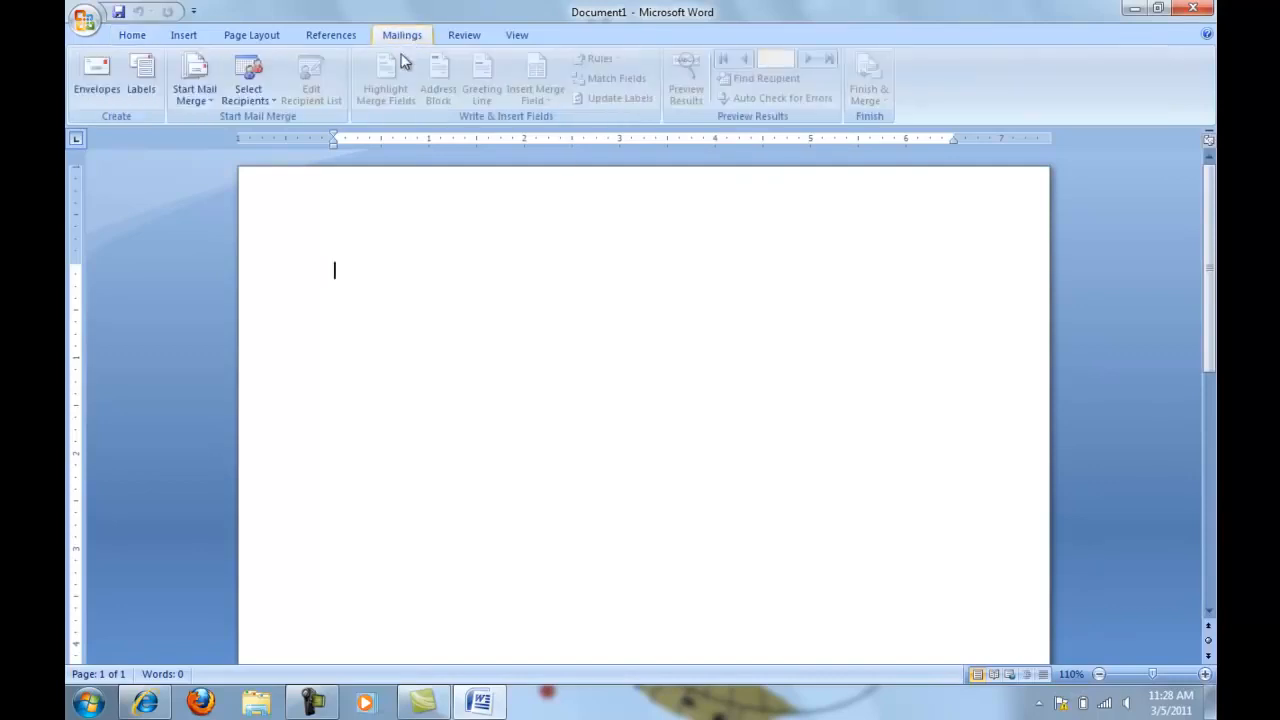
left_click(213, 108)
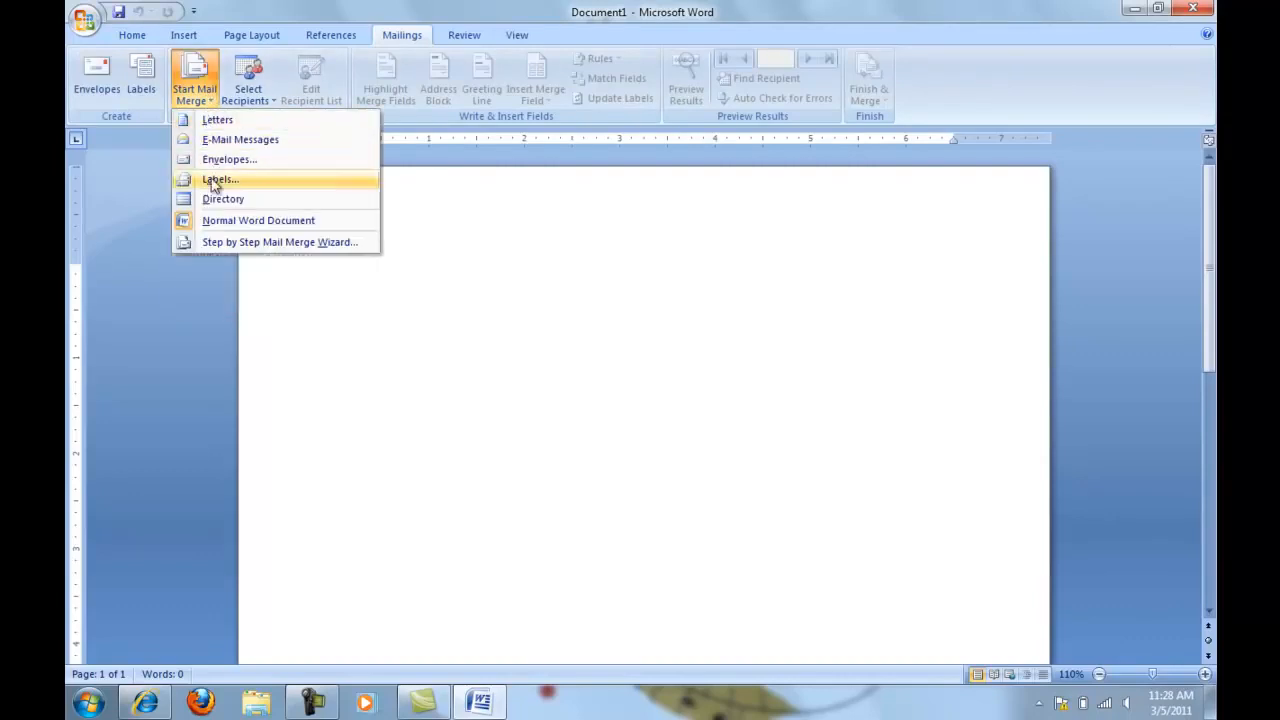
left_click(229, 242)
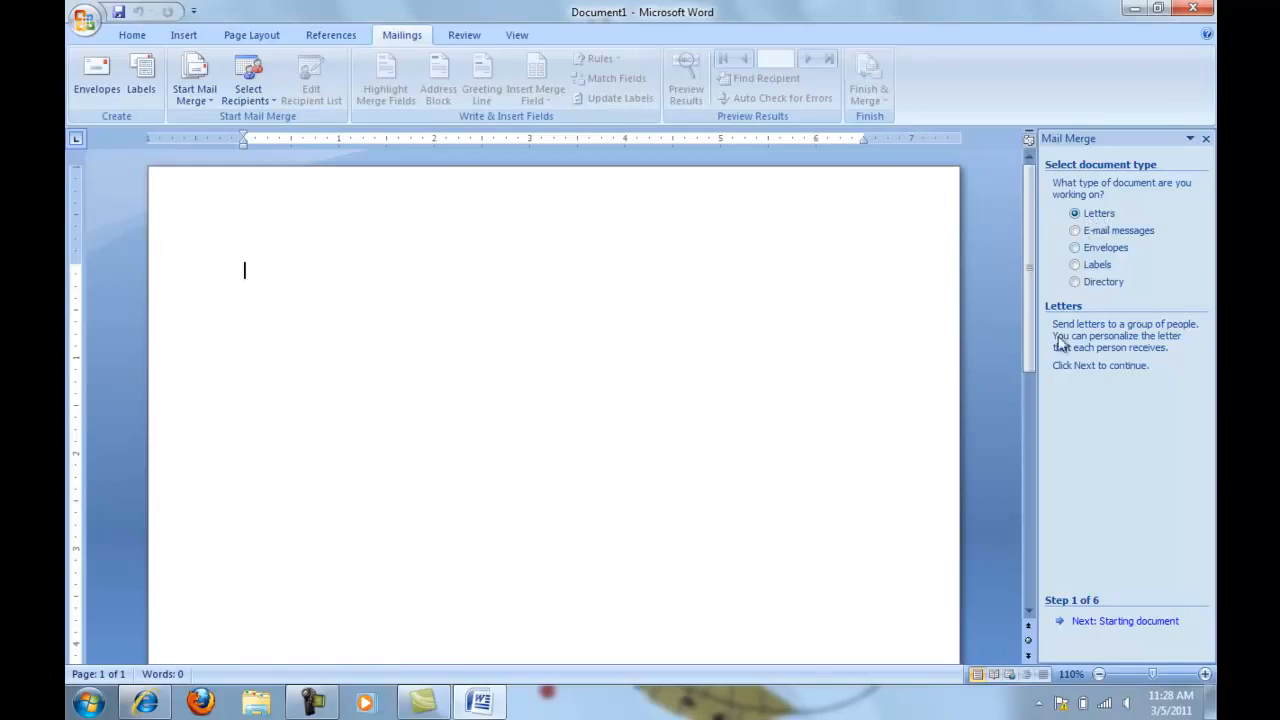
left_click(1090, 623)
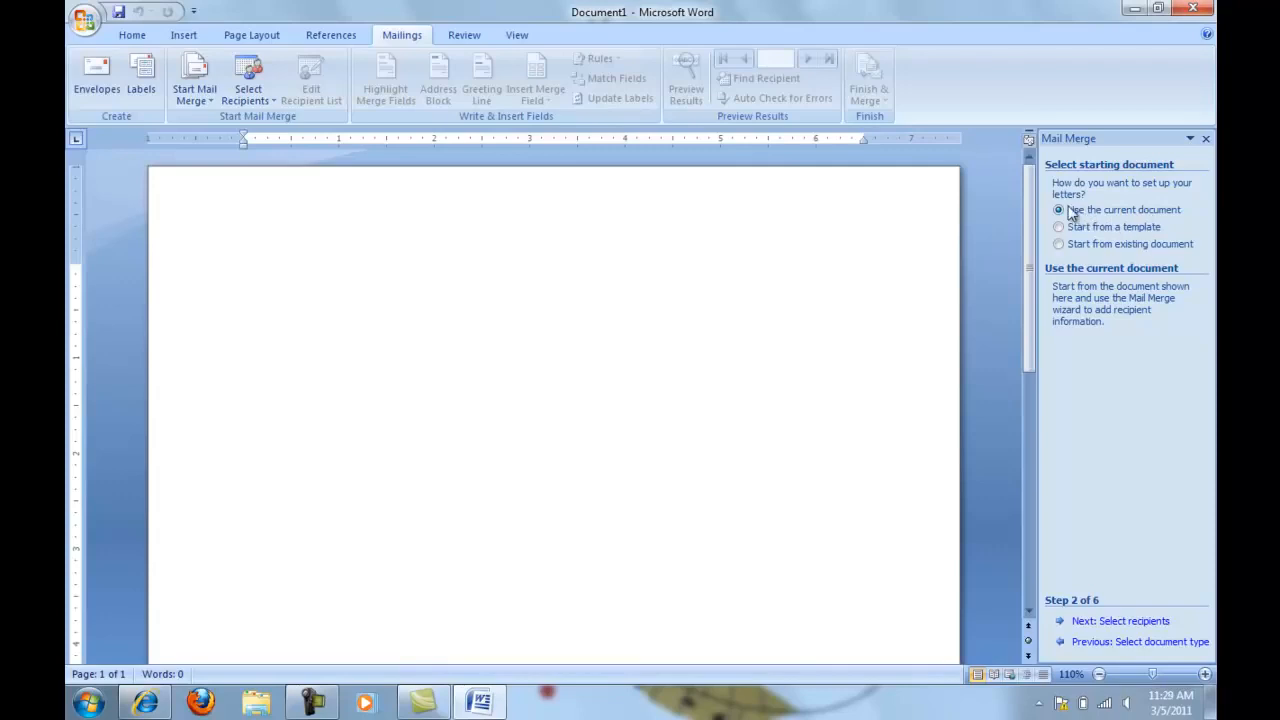
left_click(1112, 623)
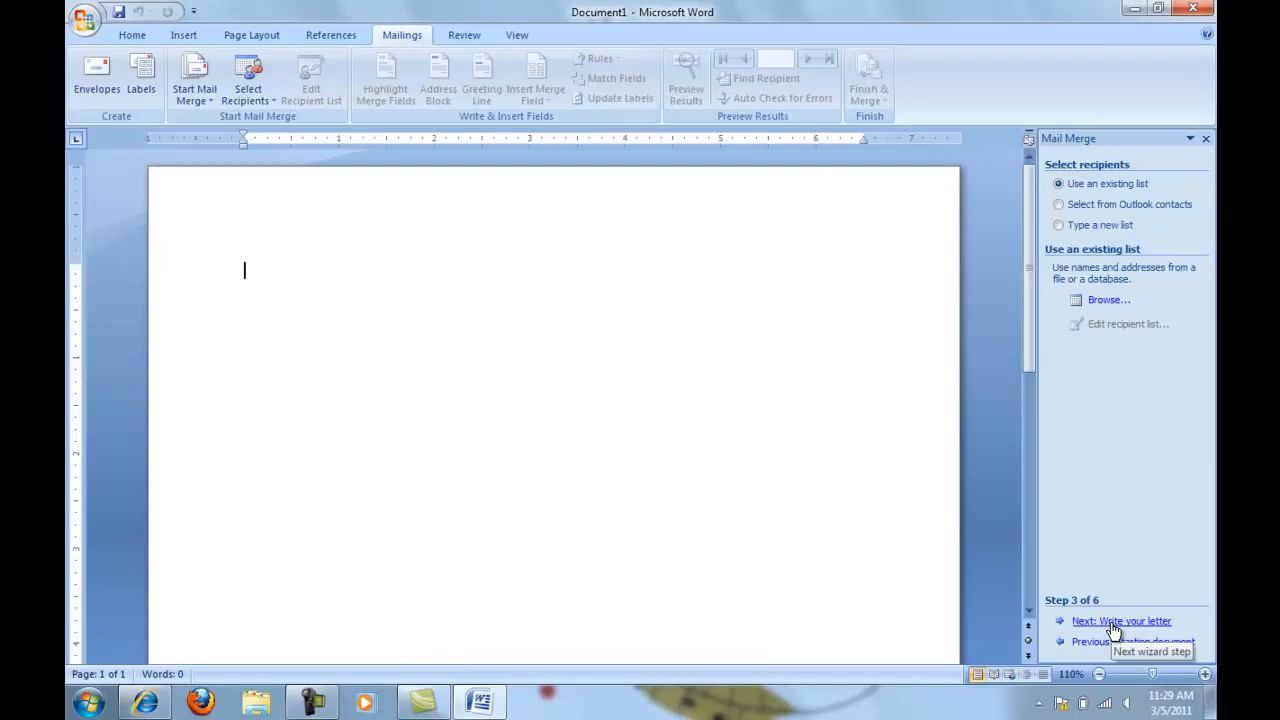
Create a new typed recipient list and delete its Country or Region, Home Phone, Work Phone and E-mail Address fields
left_click(1059, 226)
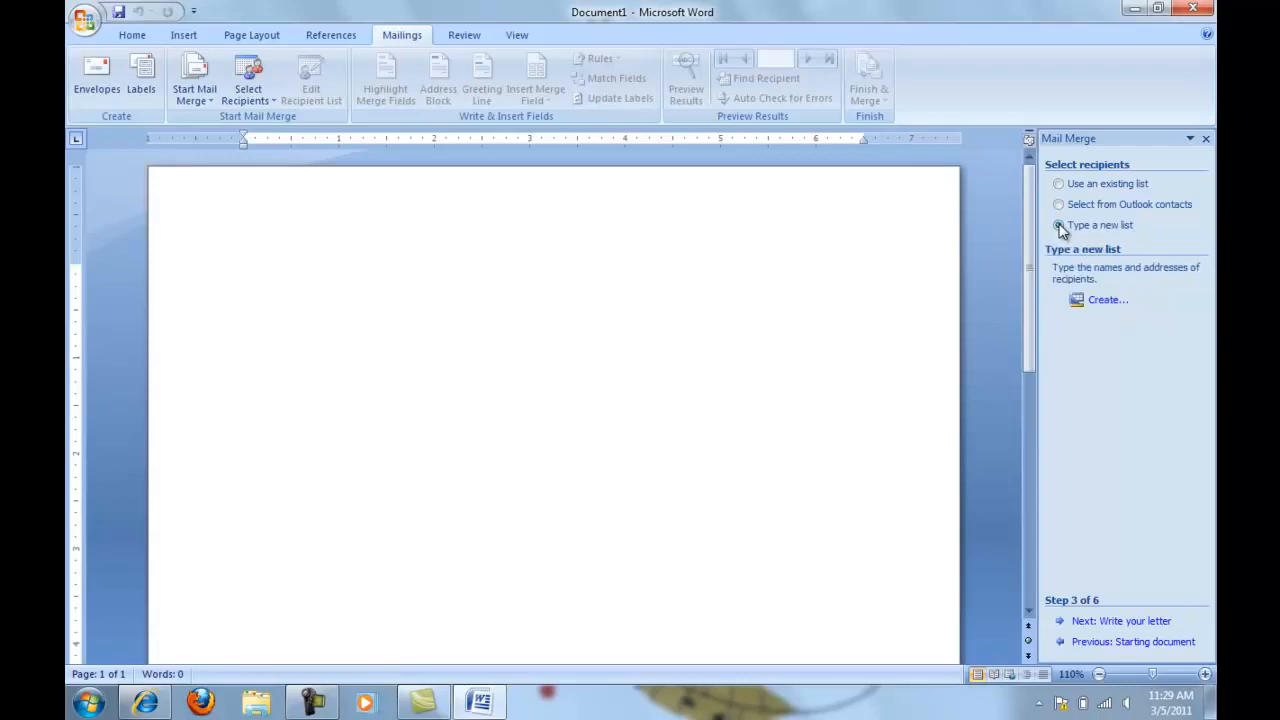
left_click(1106, 302)
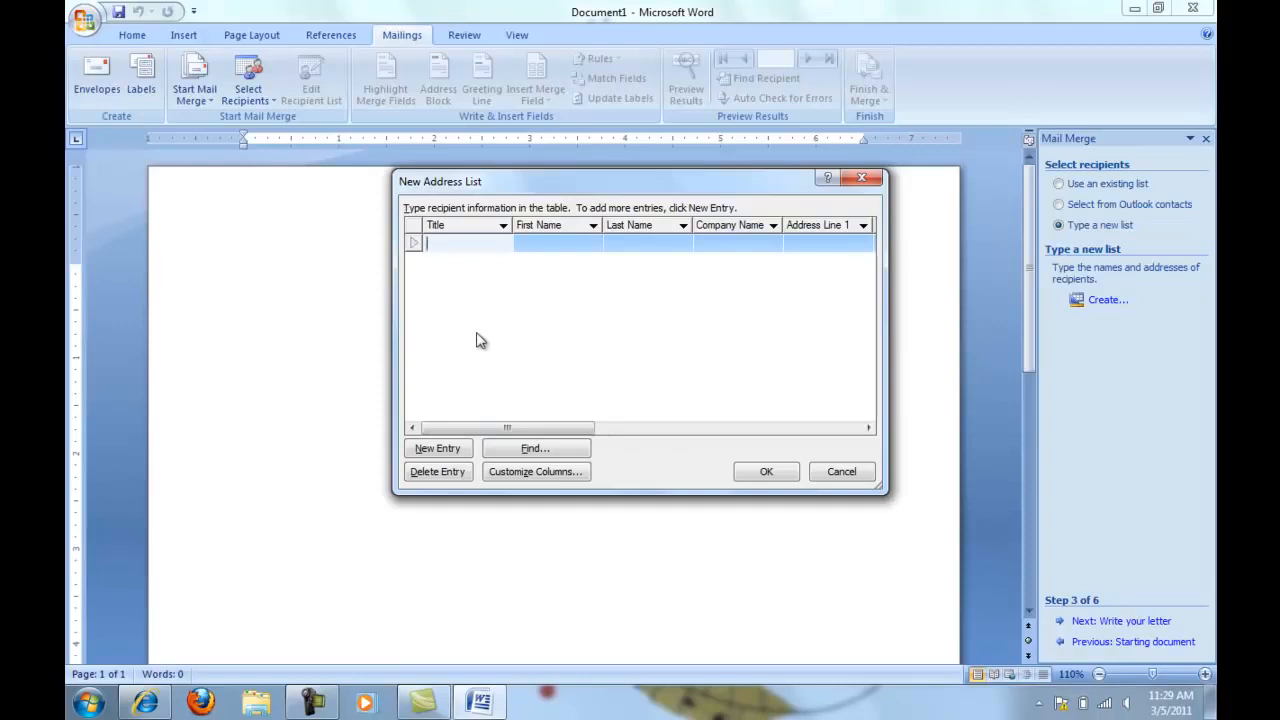
left_click(522, 479)
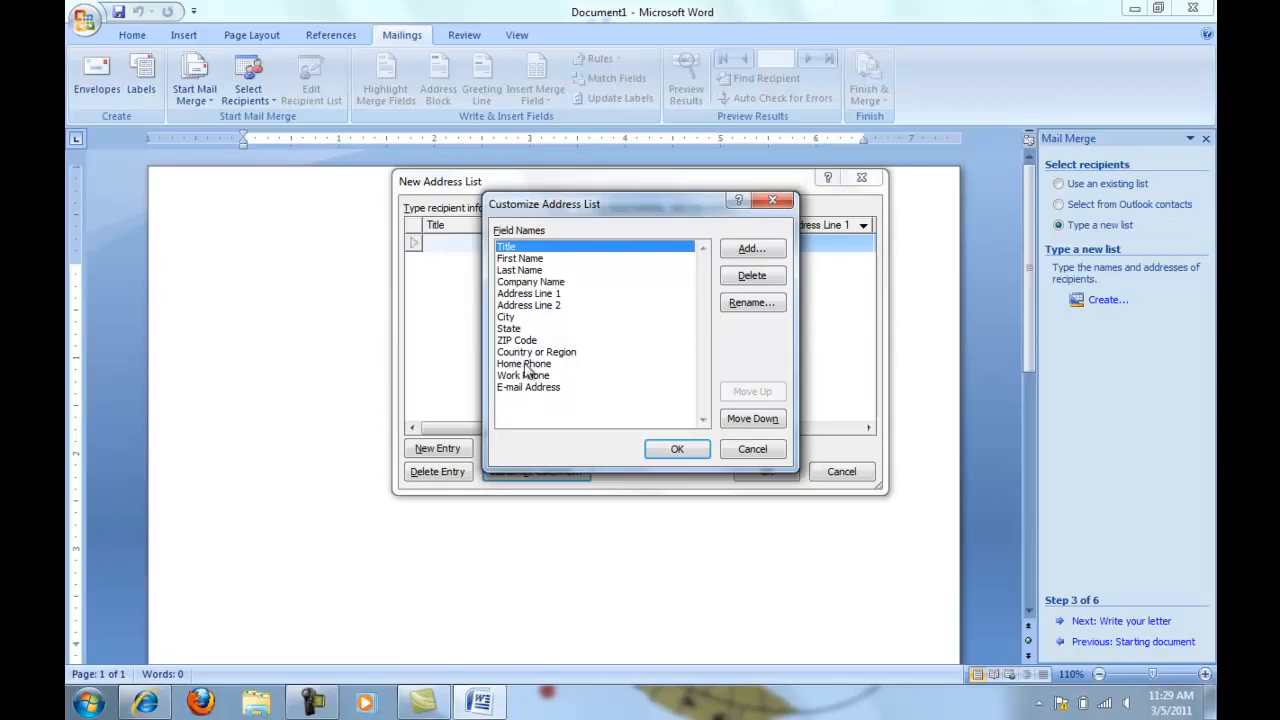
left_click(533, 353)
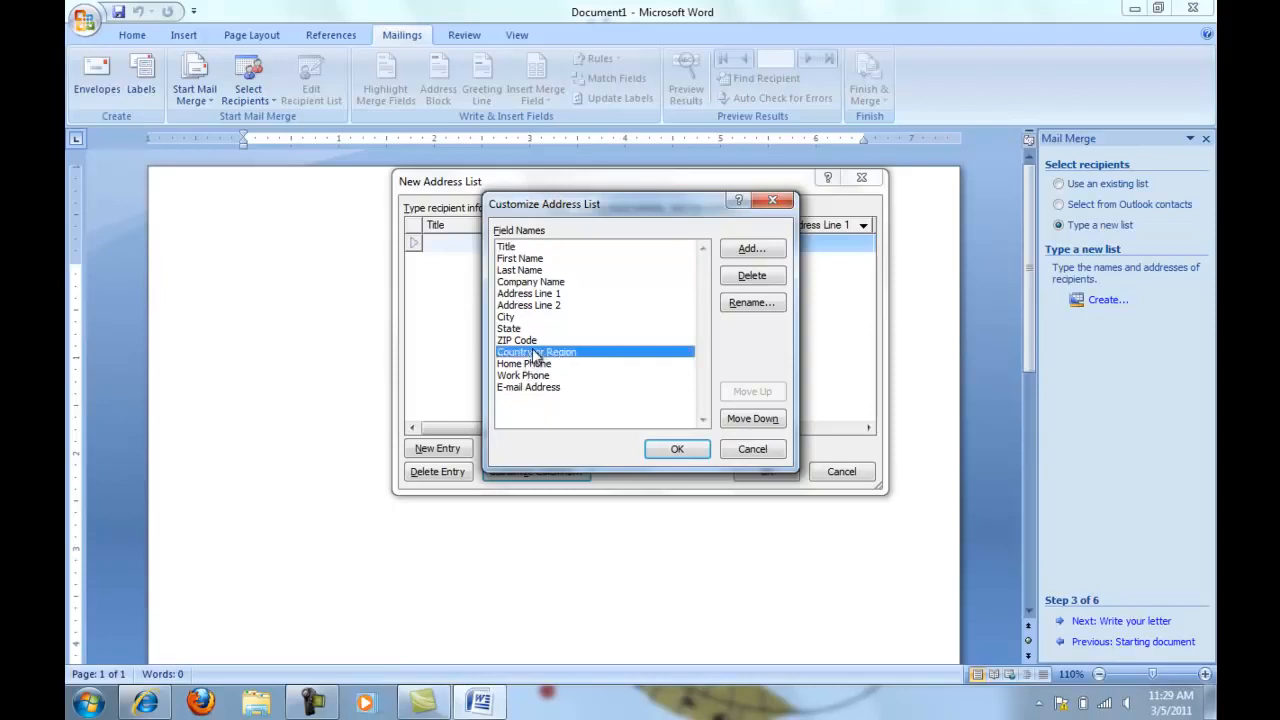
left_click(752, 276)
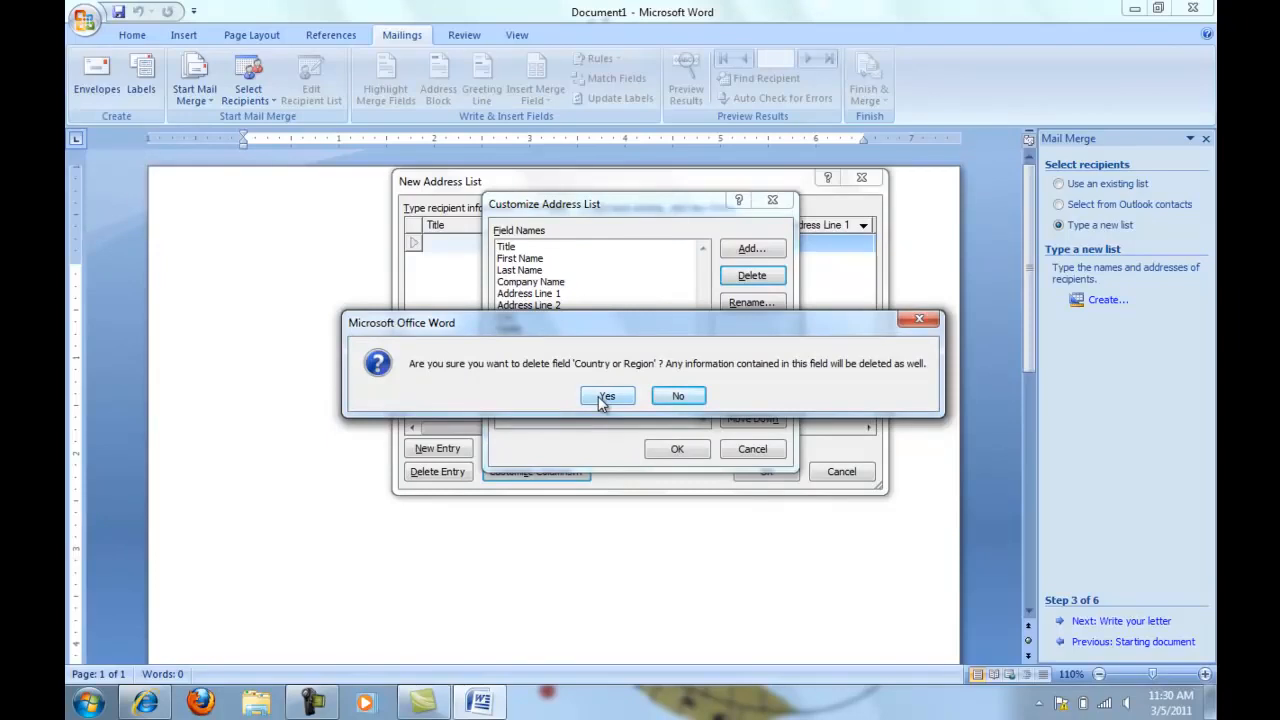
left_click(604, 396)
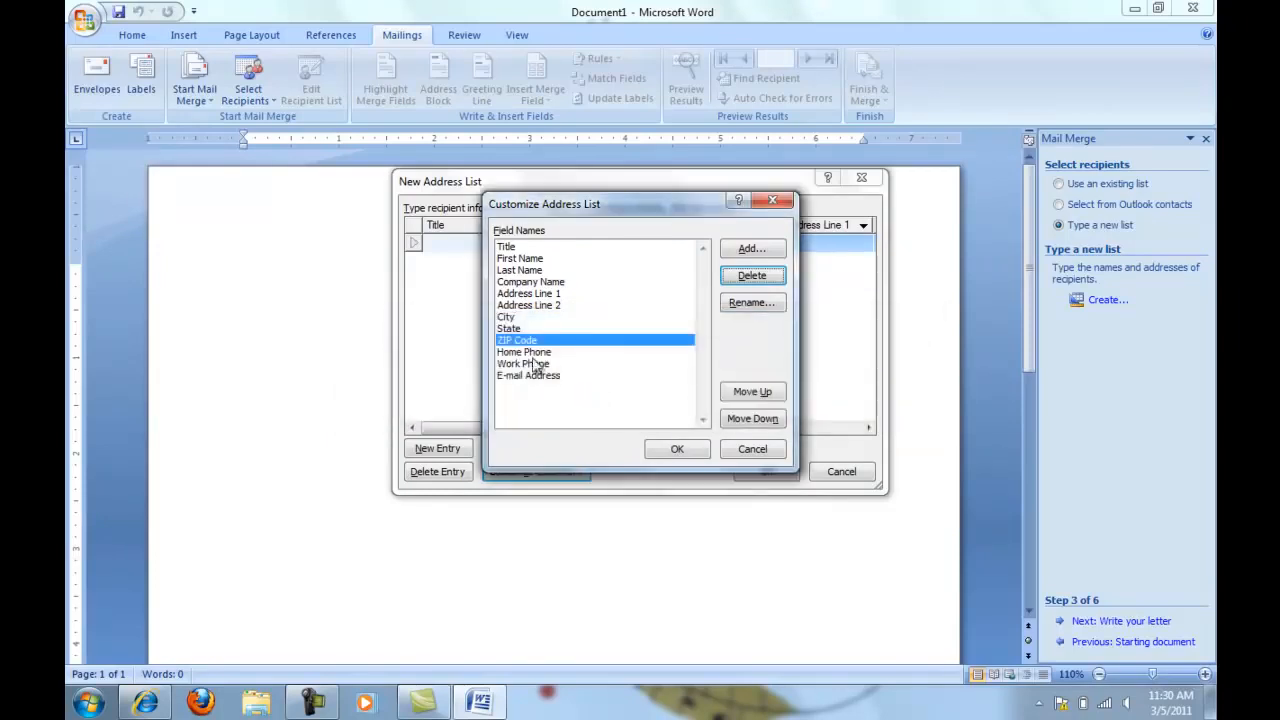
Add fields named Time, Room and Speech to the address list and delete the Address Line 2 field
left_click(758, 250)
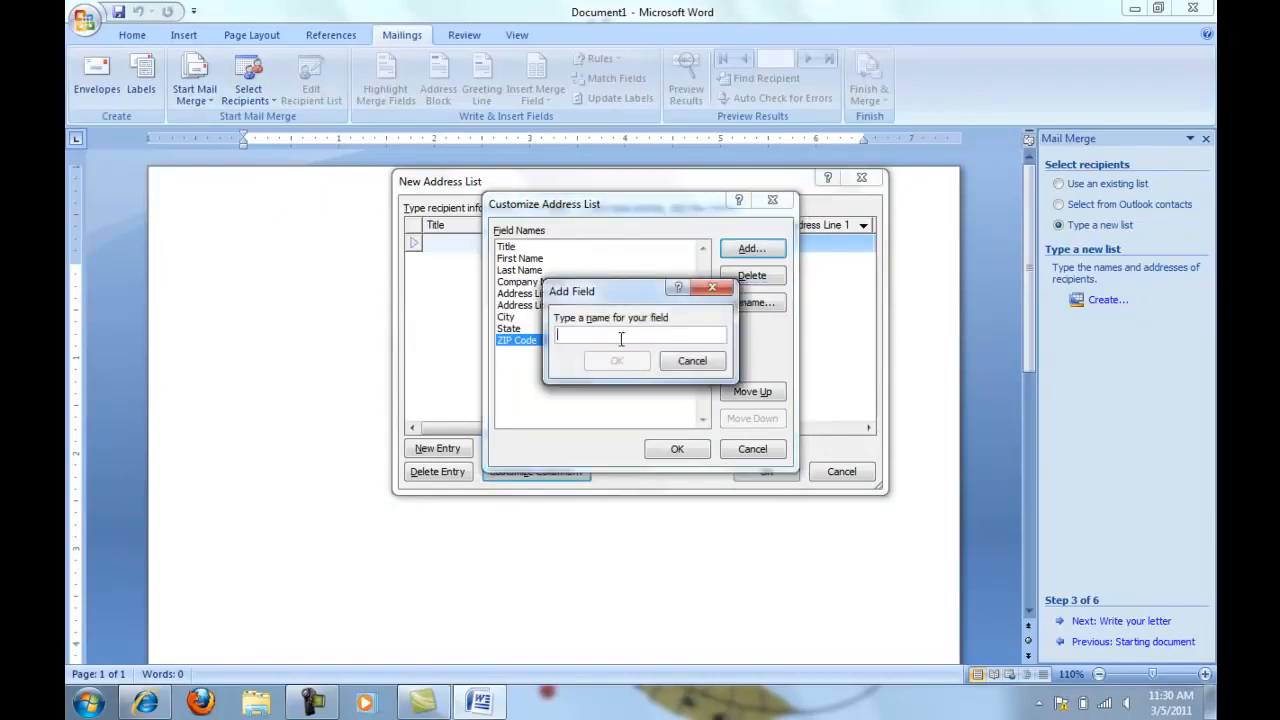
type("Time")
left_click(617, 361)
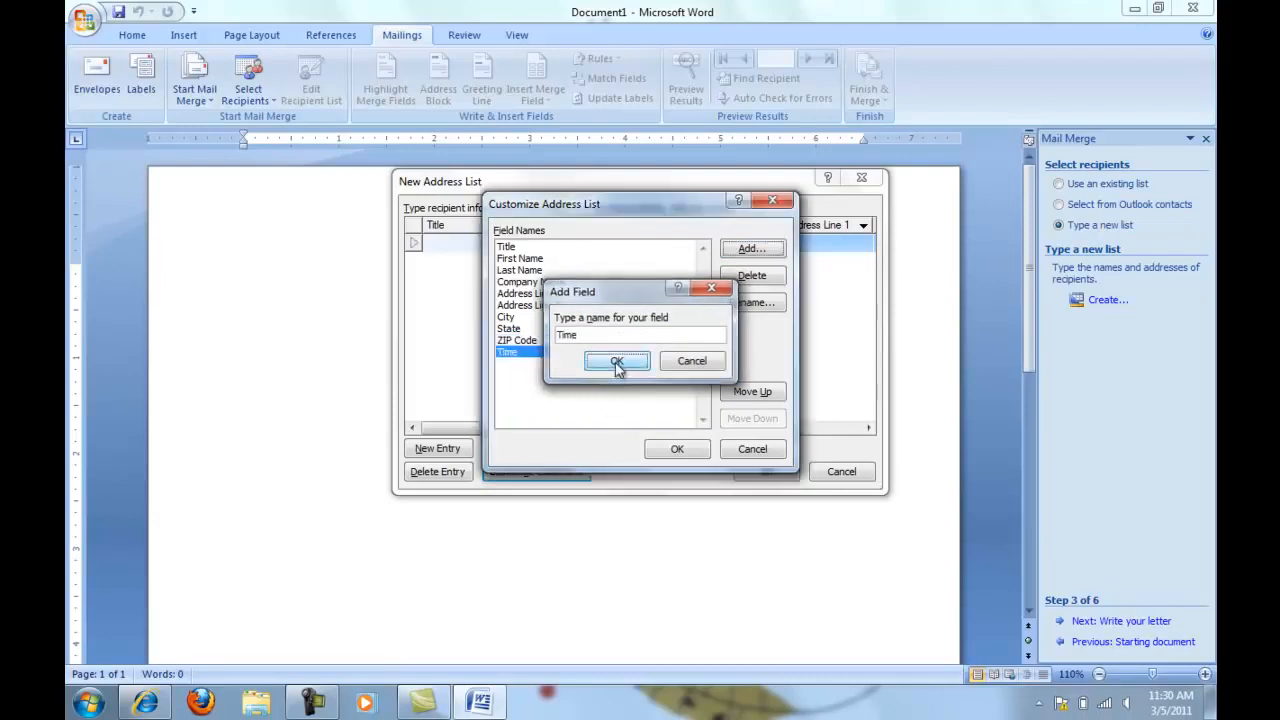
left_click(752, 250)
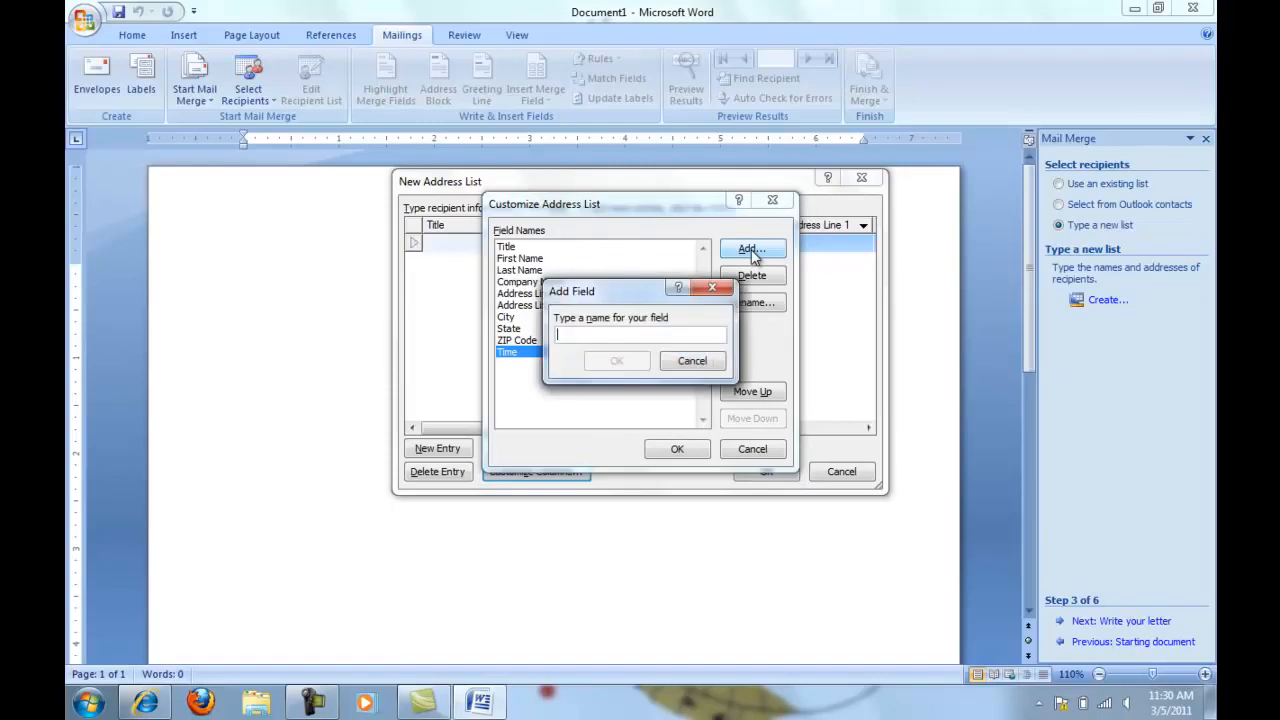
type("Room")
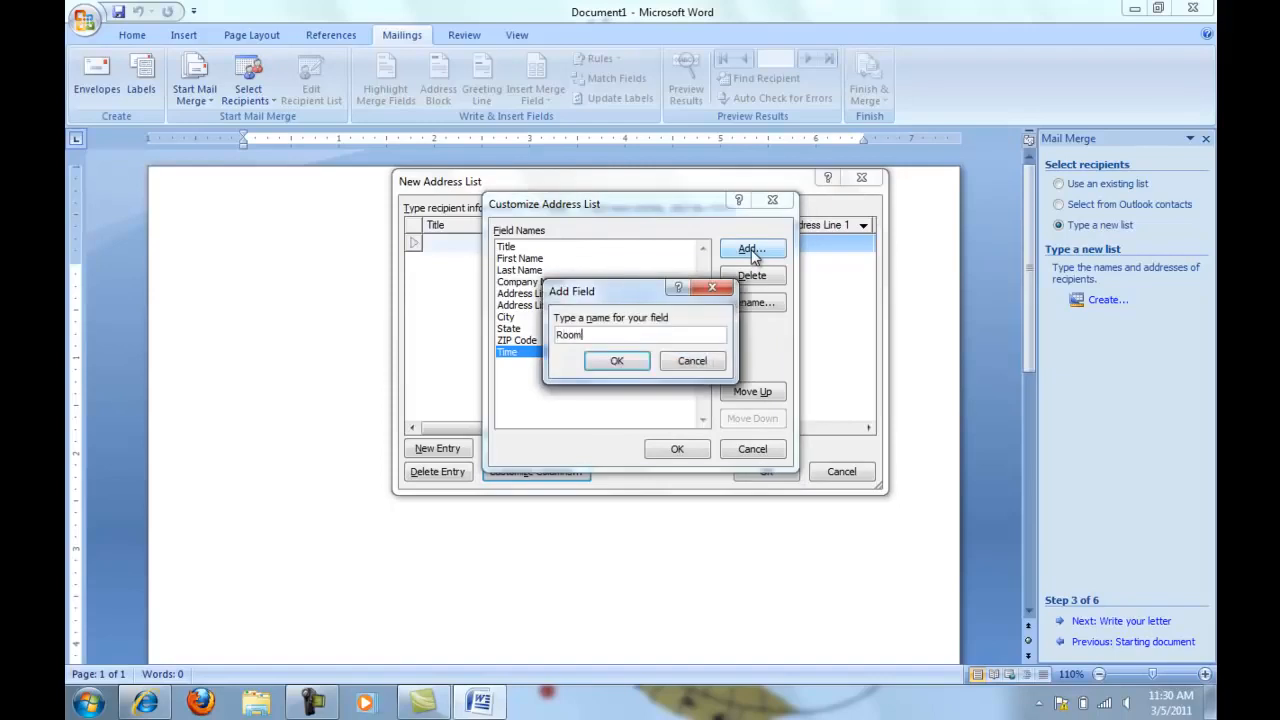
left_click(620, 362)
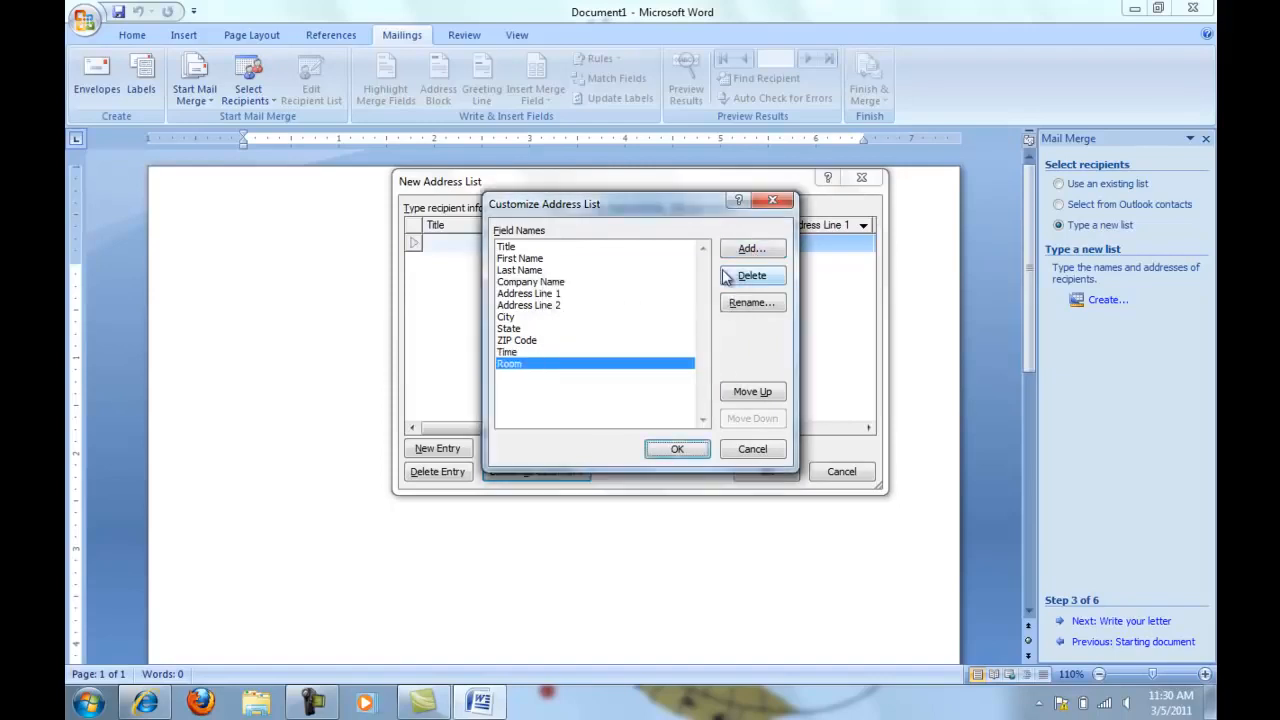
left_click(742, 256)
type("Sppec")
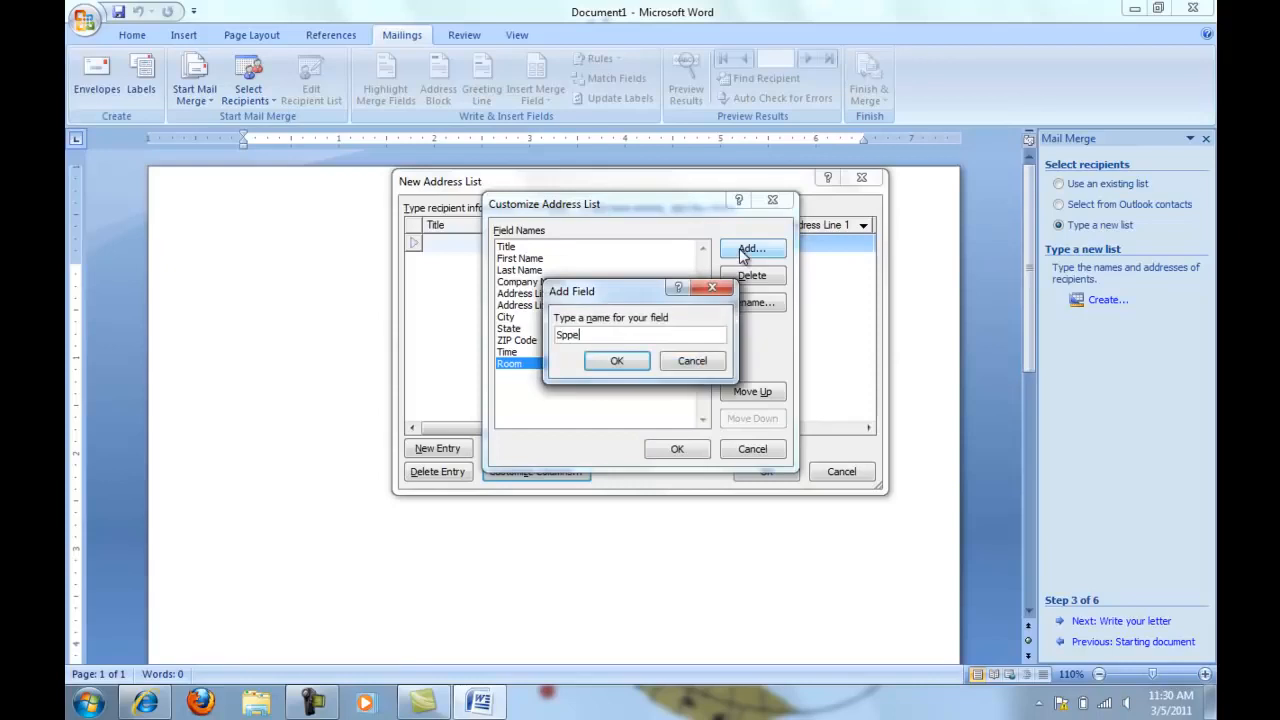
type("h")
left_click(617, 361)
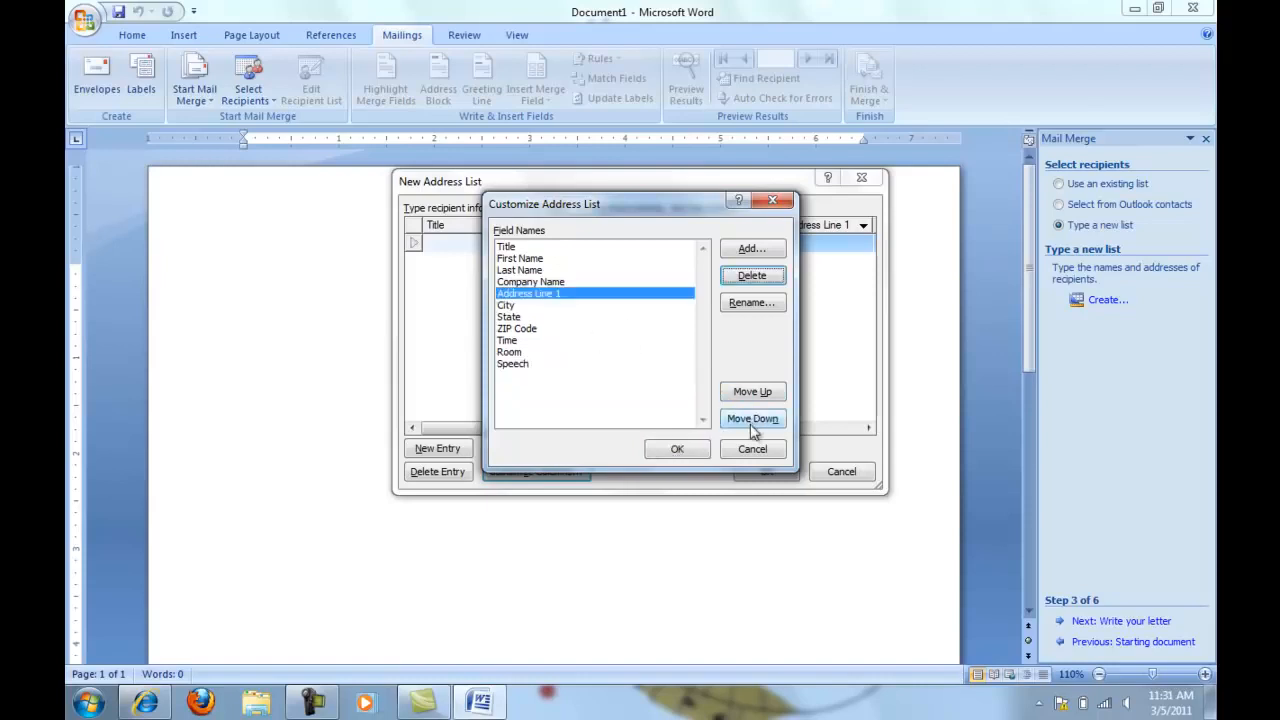
Move the Speech field up two places so it sits above Time, and apply the customized columns
left_click(603, 366)
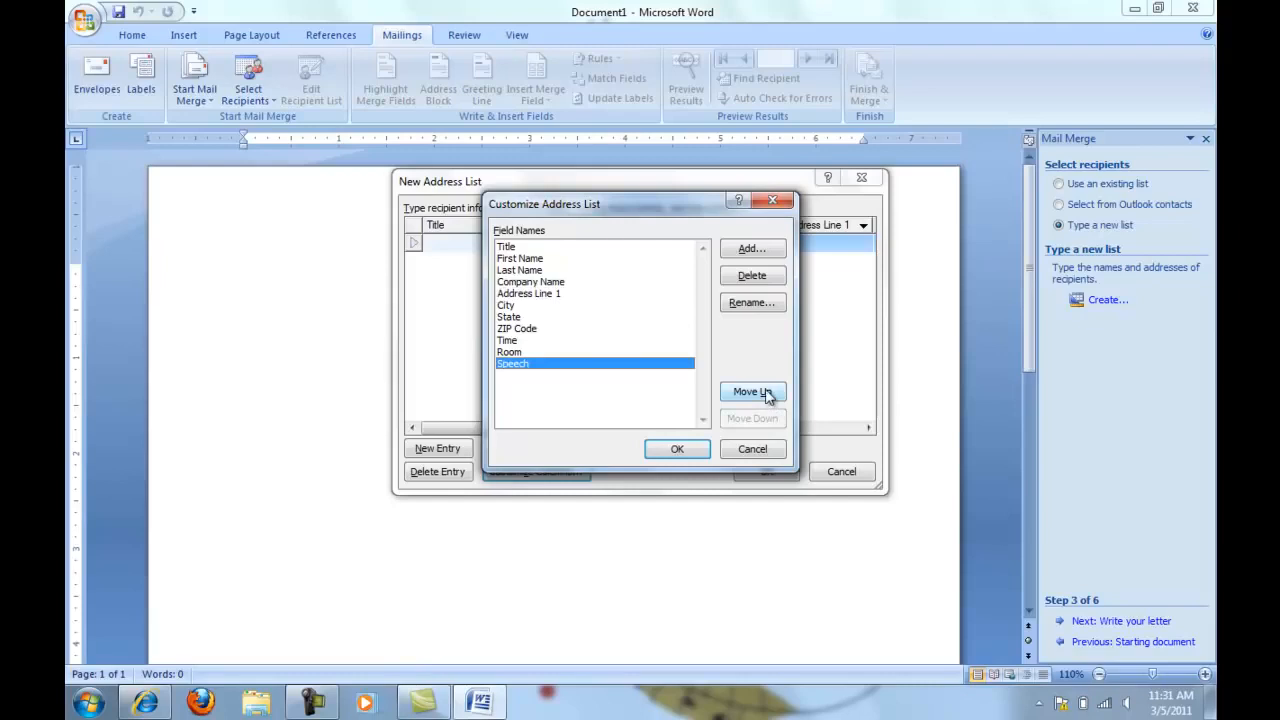
left_click(766, 393)
left_click(766, 393)
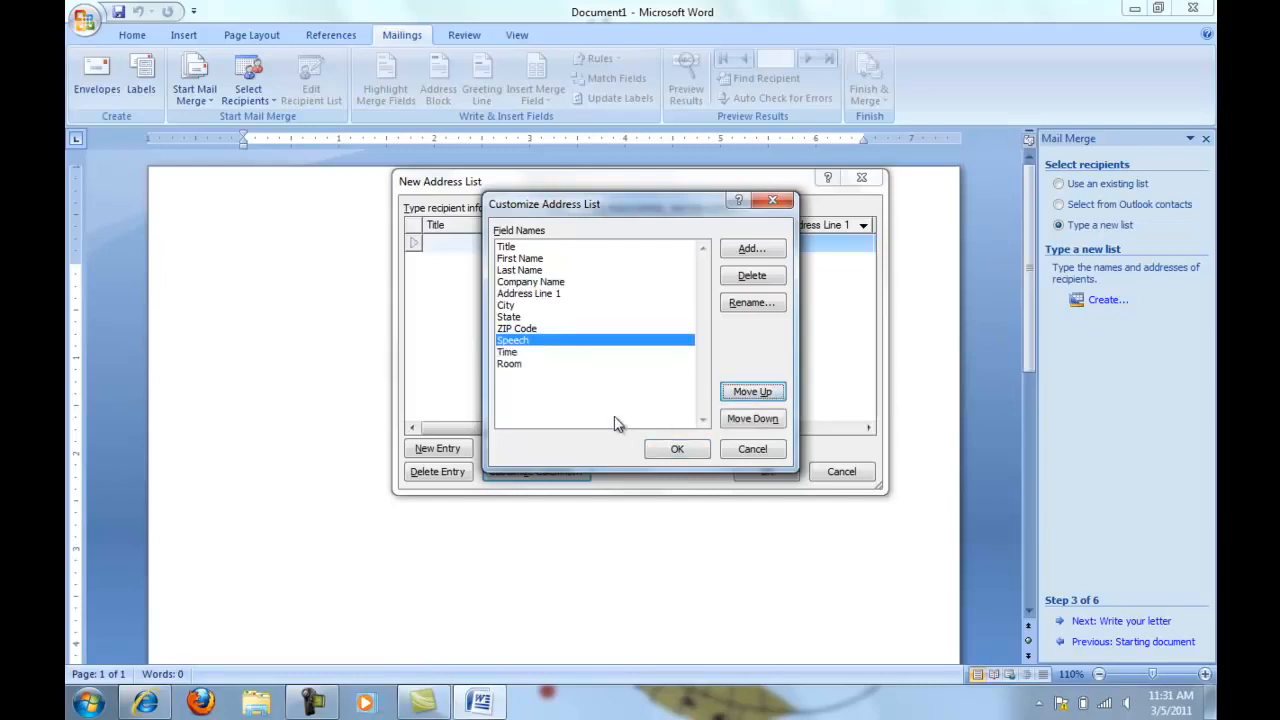
left_click(677, 449)
Enter three recipients' titles, names, companies, addresses and speeches, at 8:30, 9:30 and 10:30 a.m. in Colonnade Room, Diplomat Room and Laurel Suite
type("Ms.")
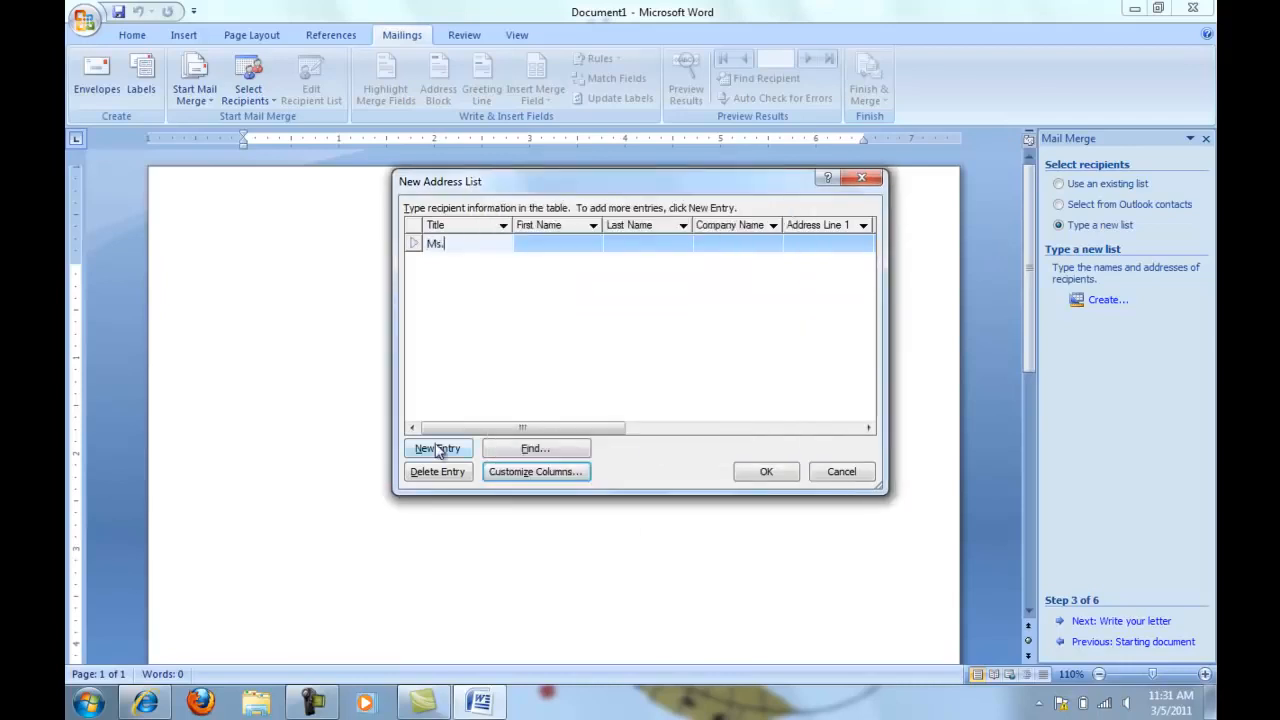
key("Tab")
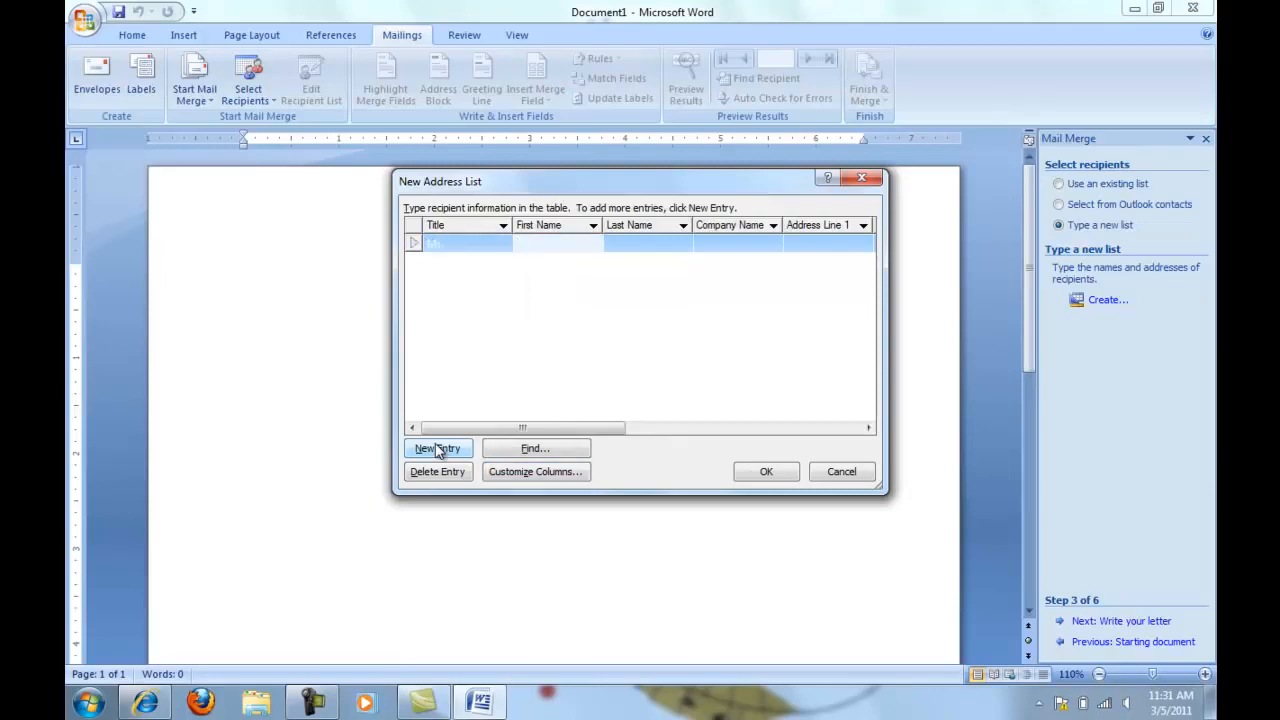
type("Alison")
key("Tab")
type("Hershbarger")
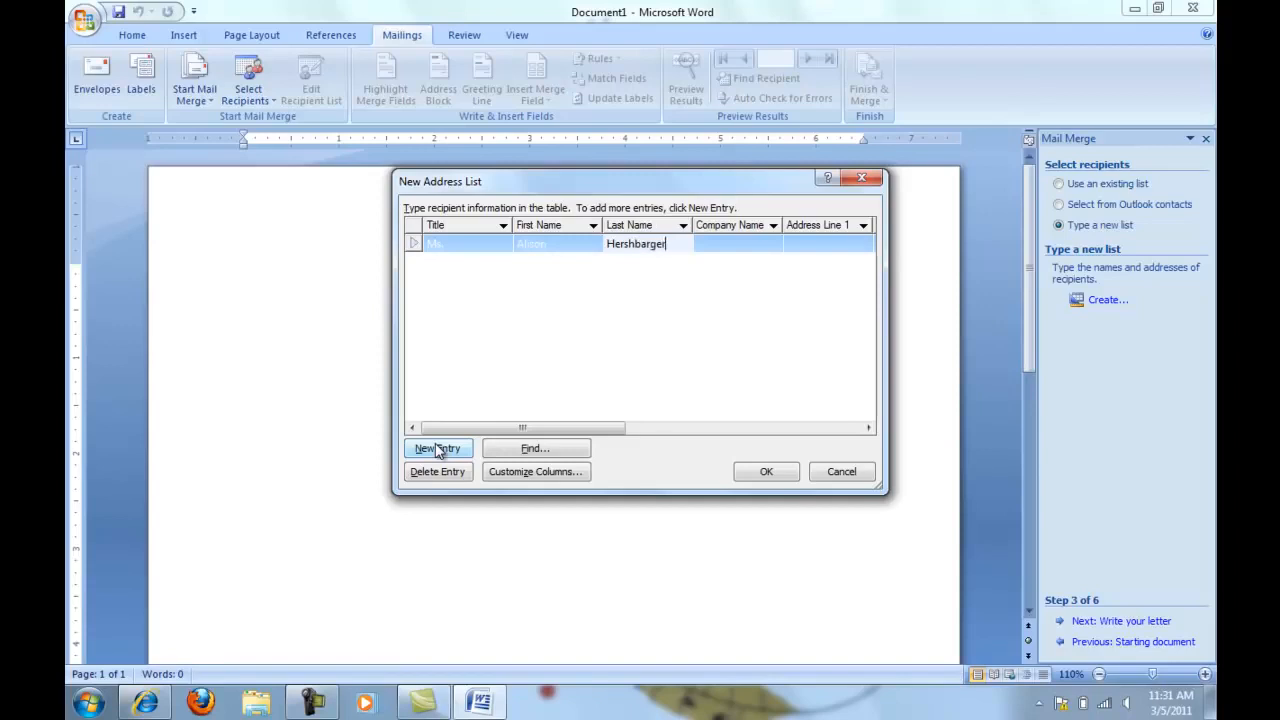
key("Tab")
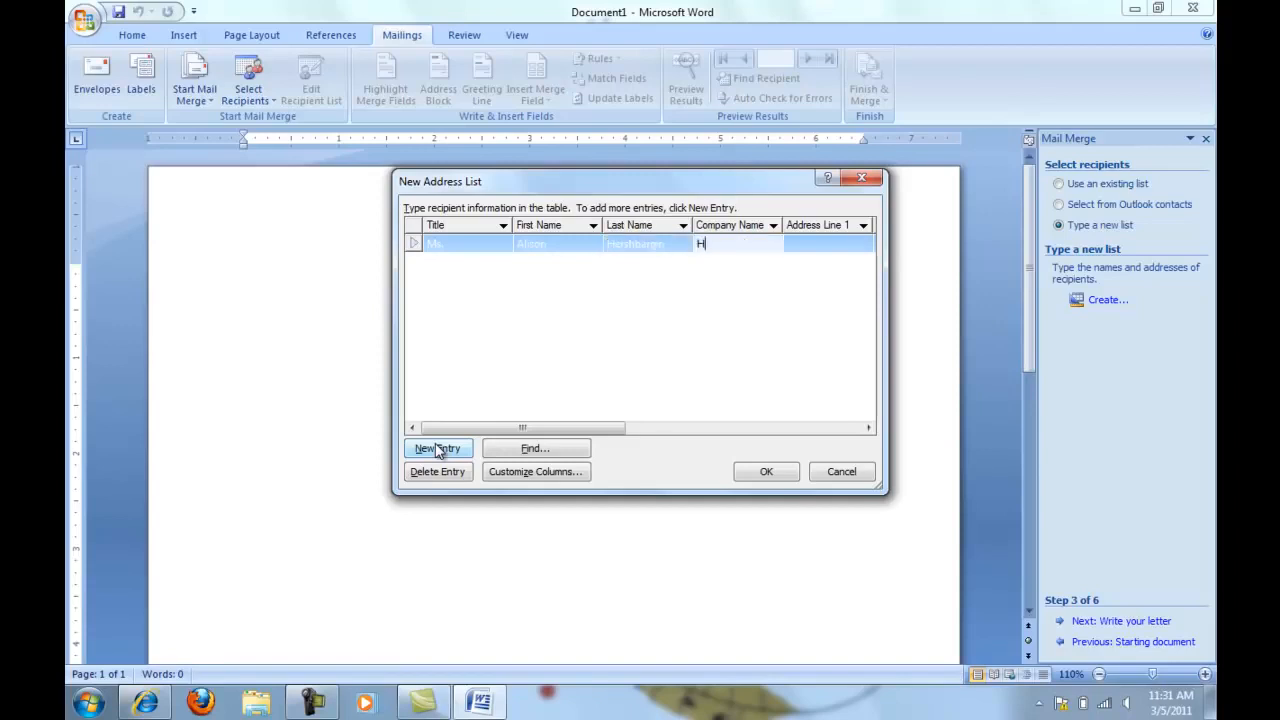
type("Hershbarger & W")
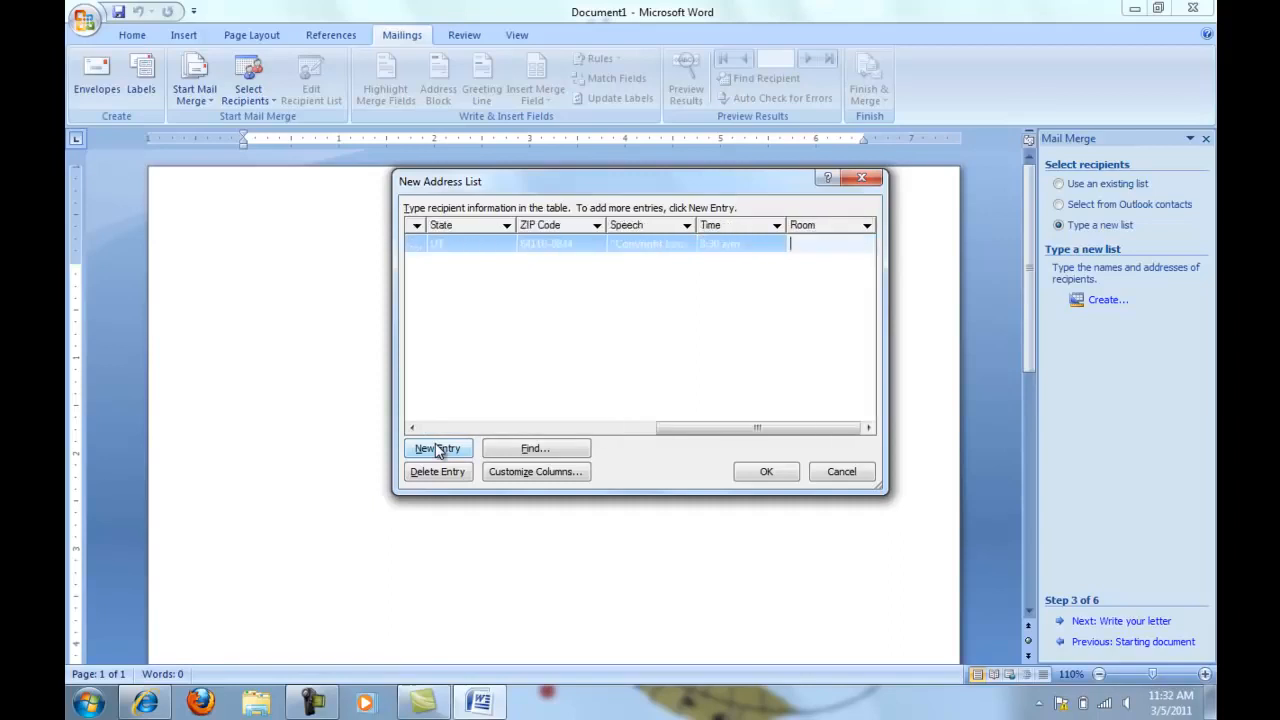
type("Colonnade Room")
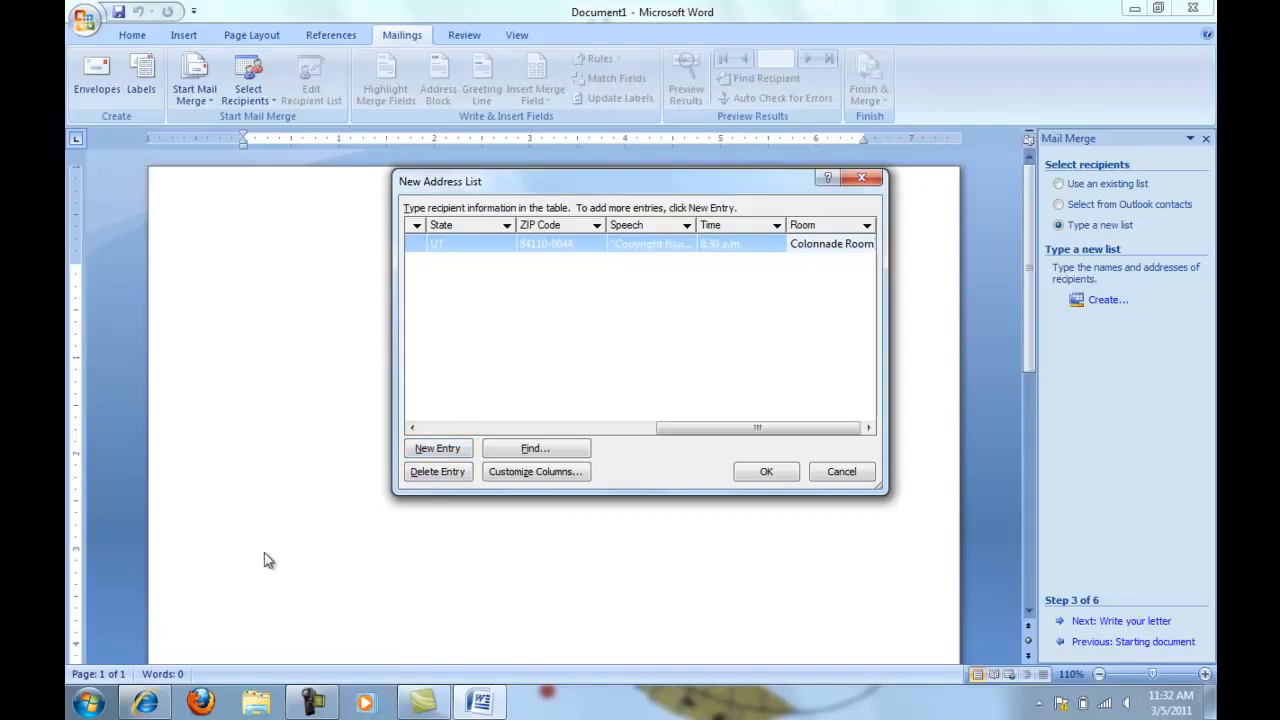
left_click(440, 450)
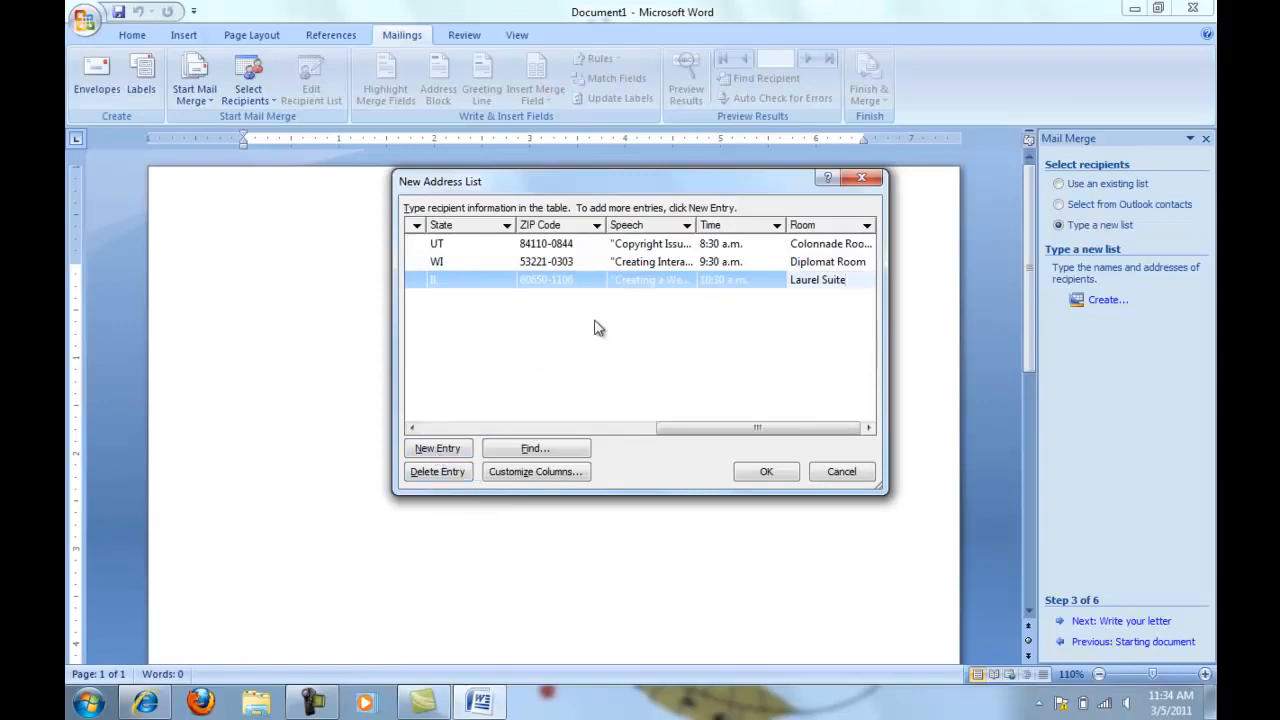
Save the address list as speechdatasource in My Data Sources and accept all listed recipients for the merge
left_click(788, 473)
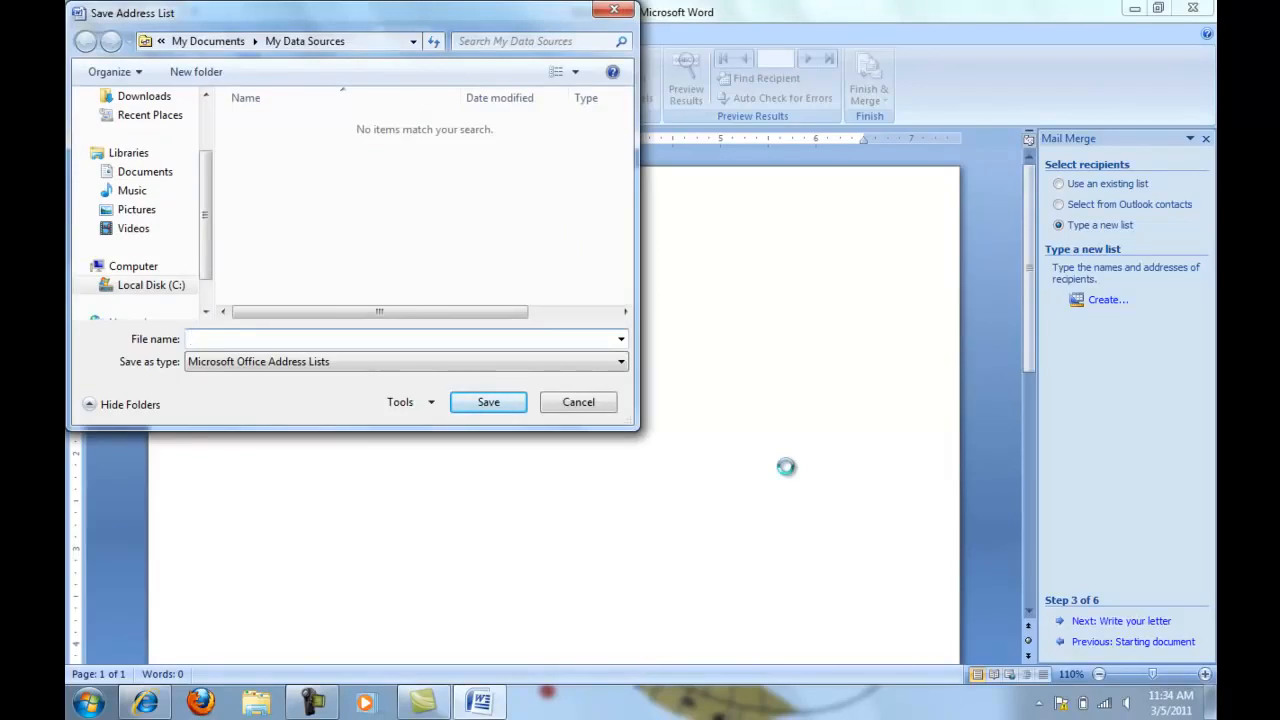
type("speechdatasource")
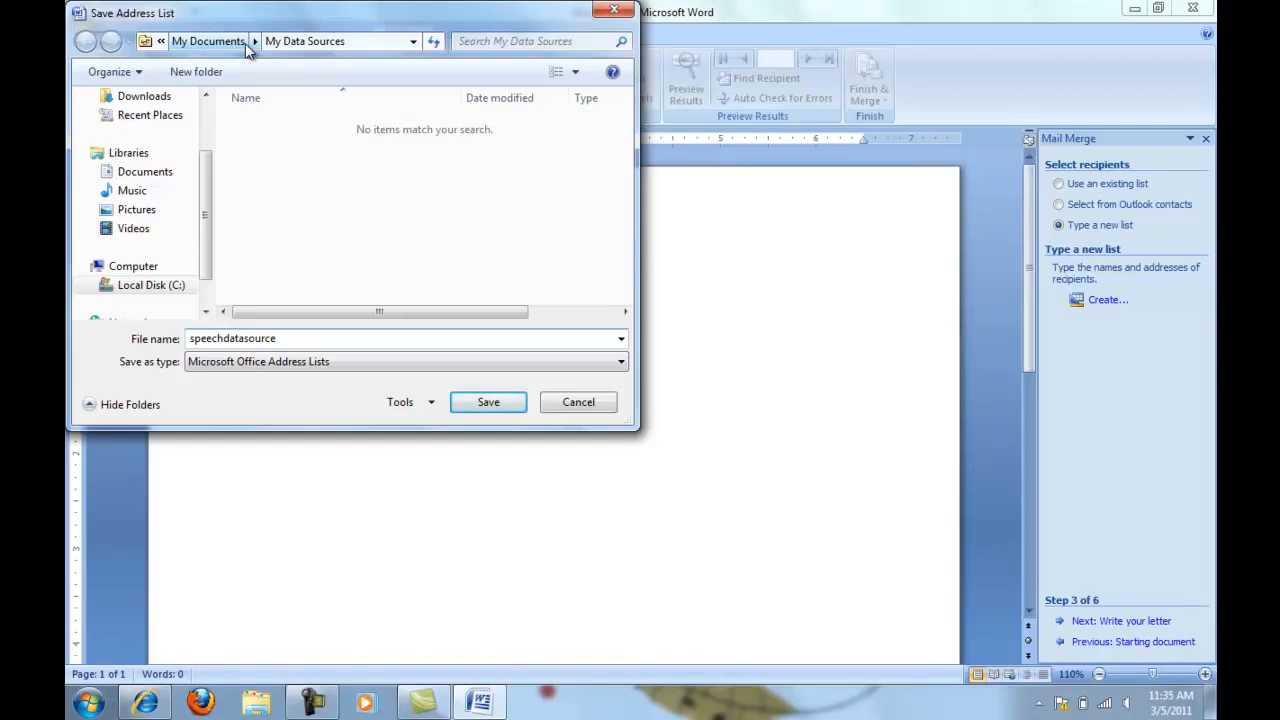
left_click(486, 402)
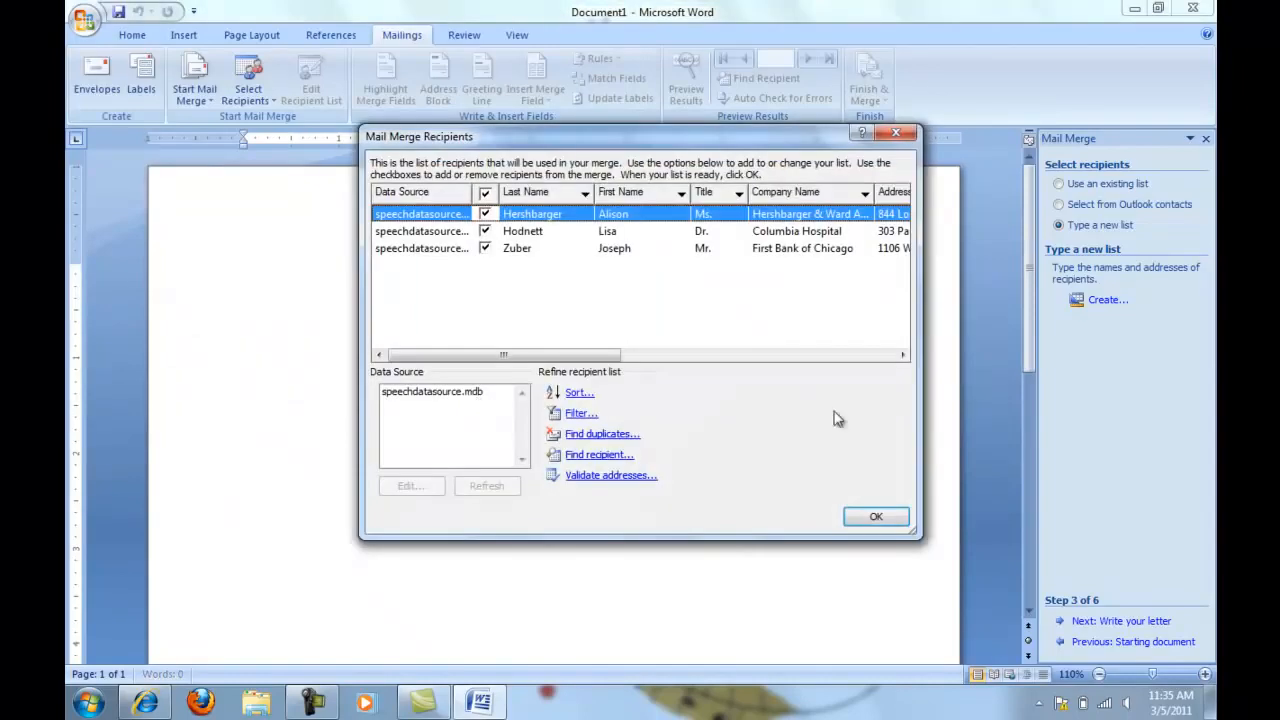
left_click_drag(504, 357, 498, 388)
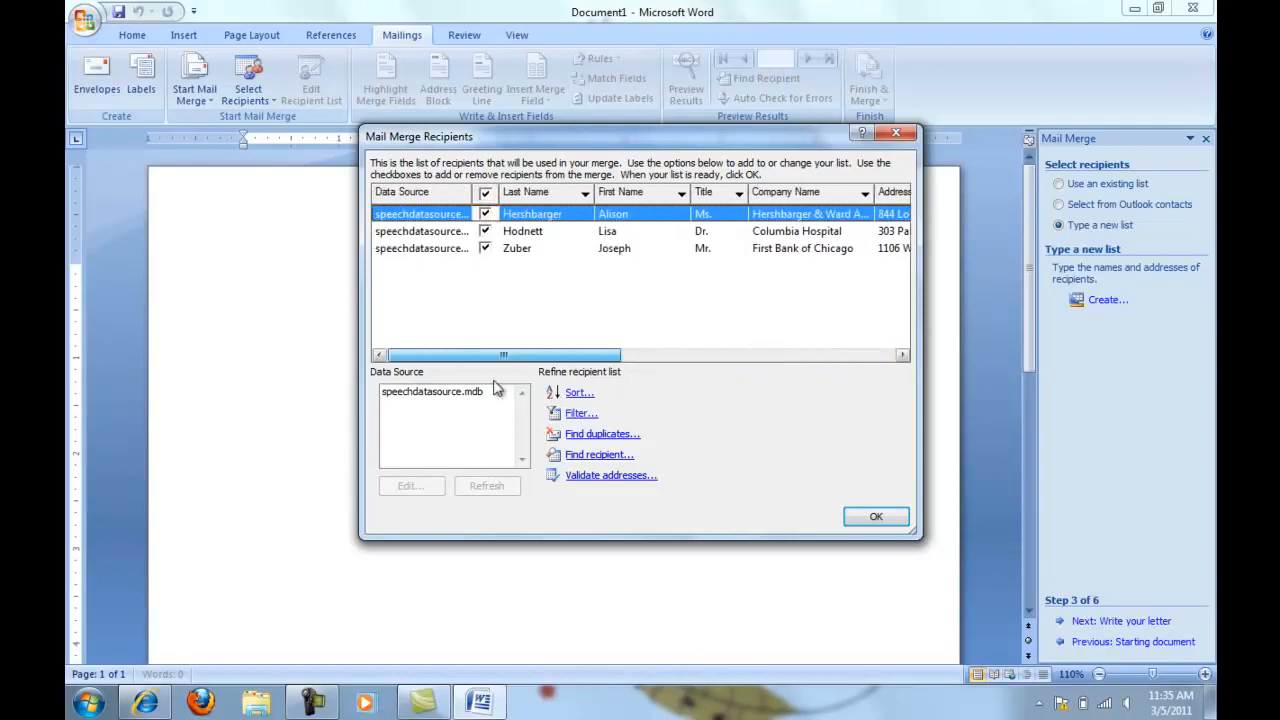
left_click(876, 516)
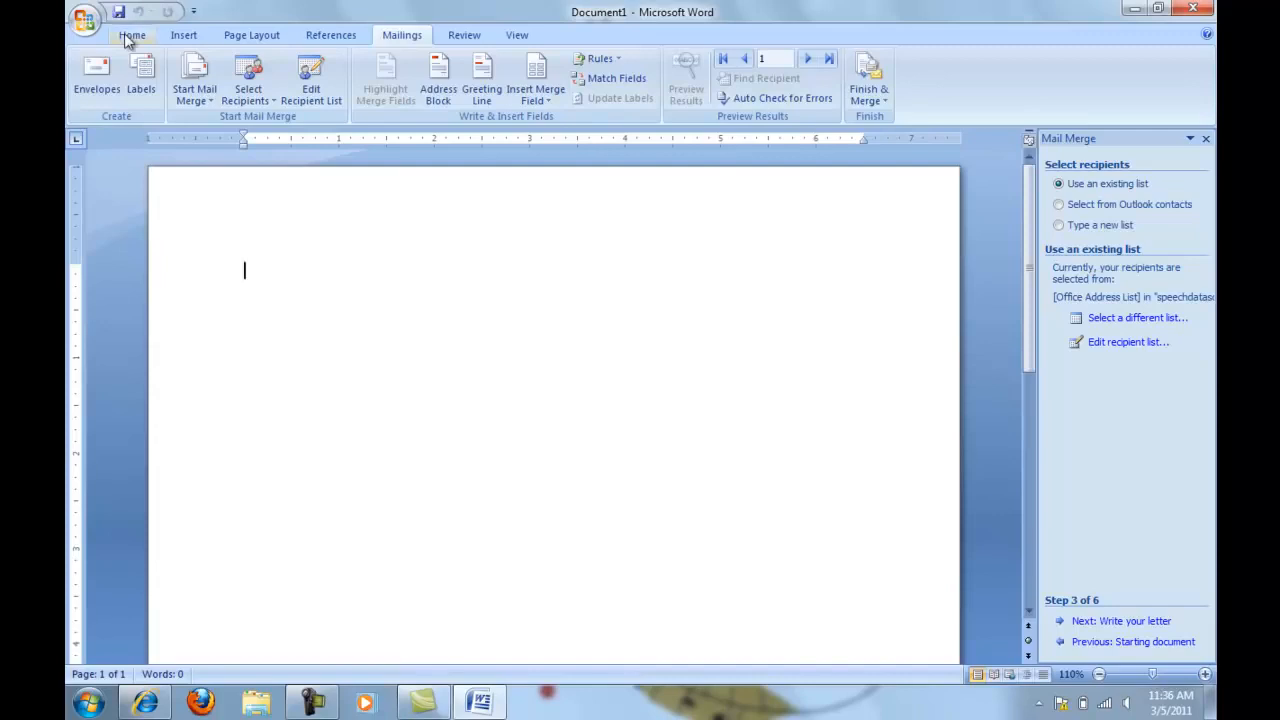
Save the letter's main document as speechmaindoc in My Documents
left_click(87, 24)
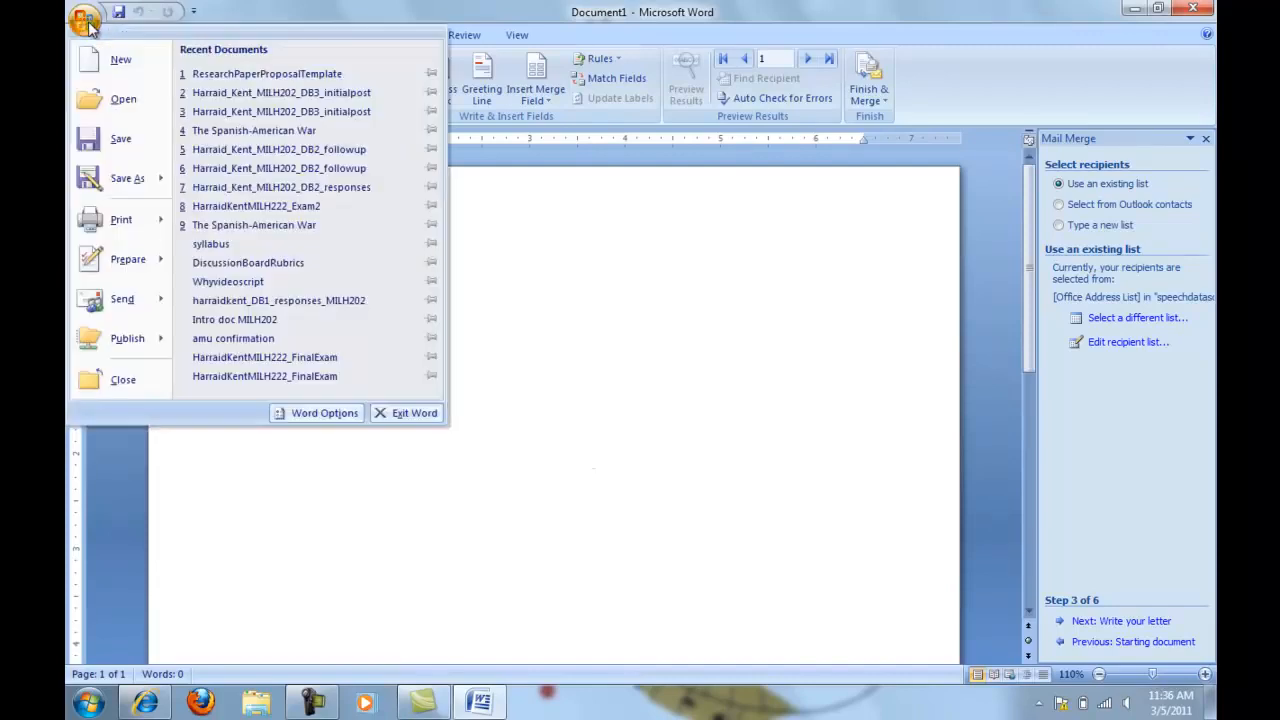
left_click(128, 140)
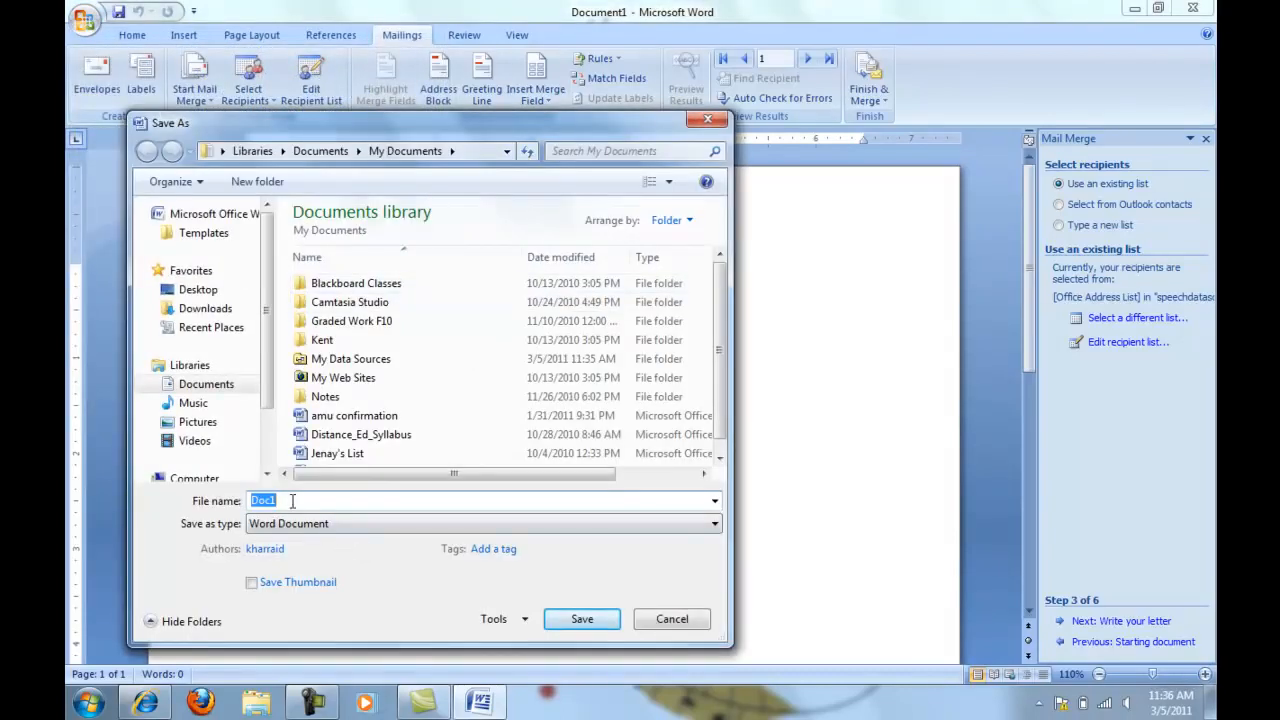
type("speechmaindoc")
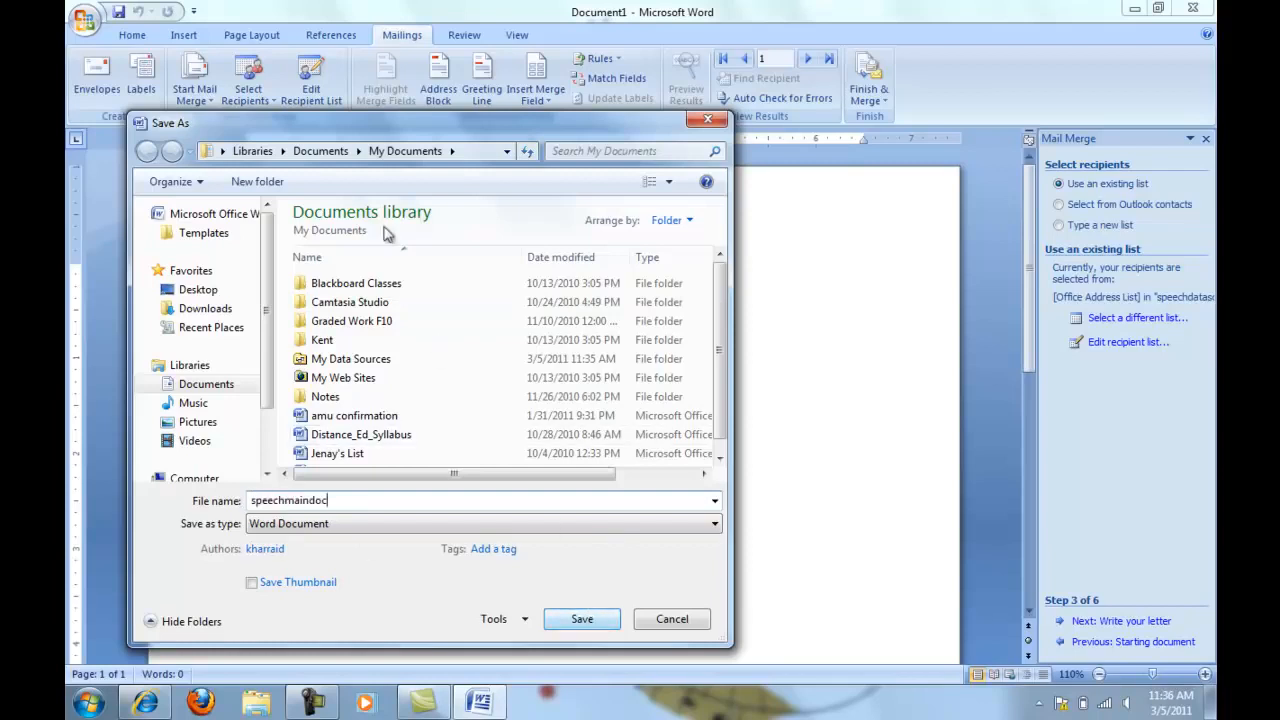
left_click(598, 622)
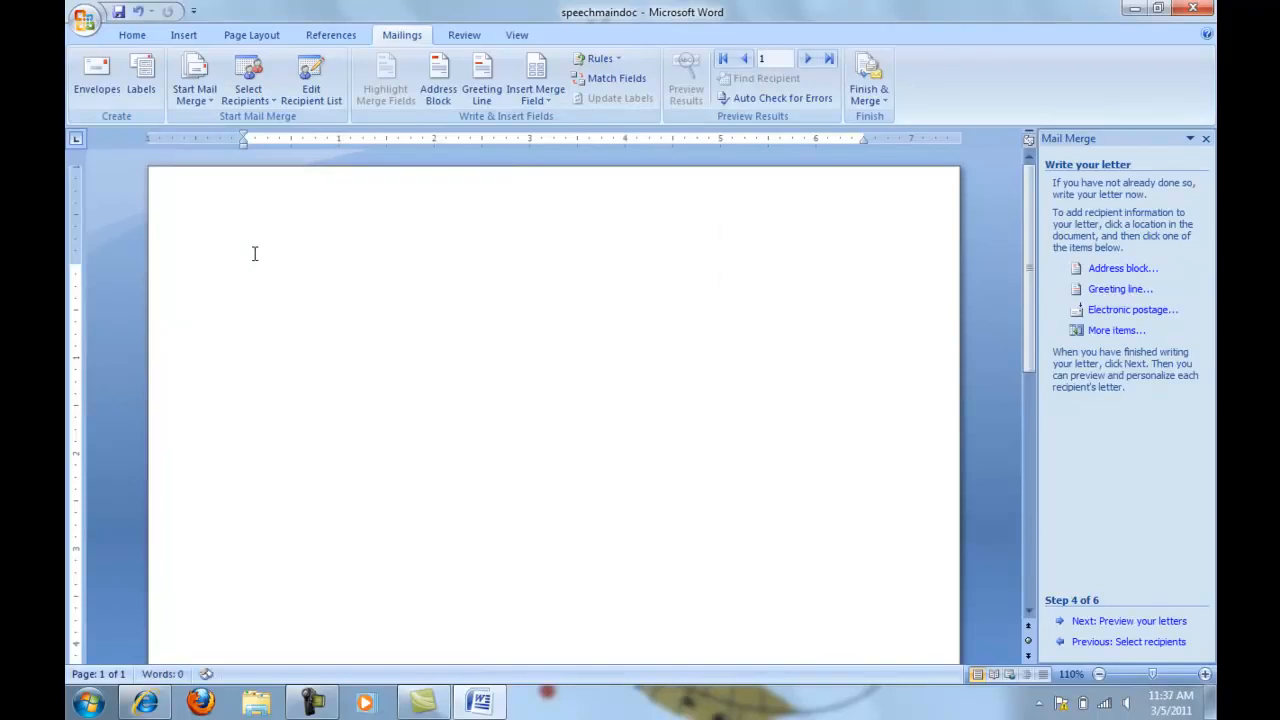
Enter the date April 6, 2011 and insert an address block below it with title and full name, company name and postal address
type("April 6, 2011")
key("Return")
key("Return")
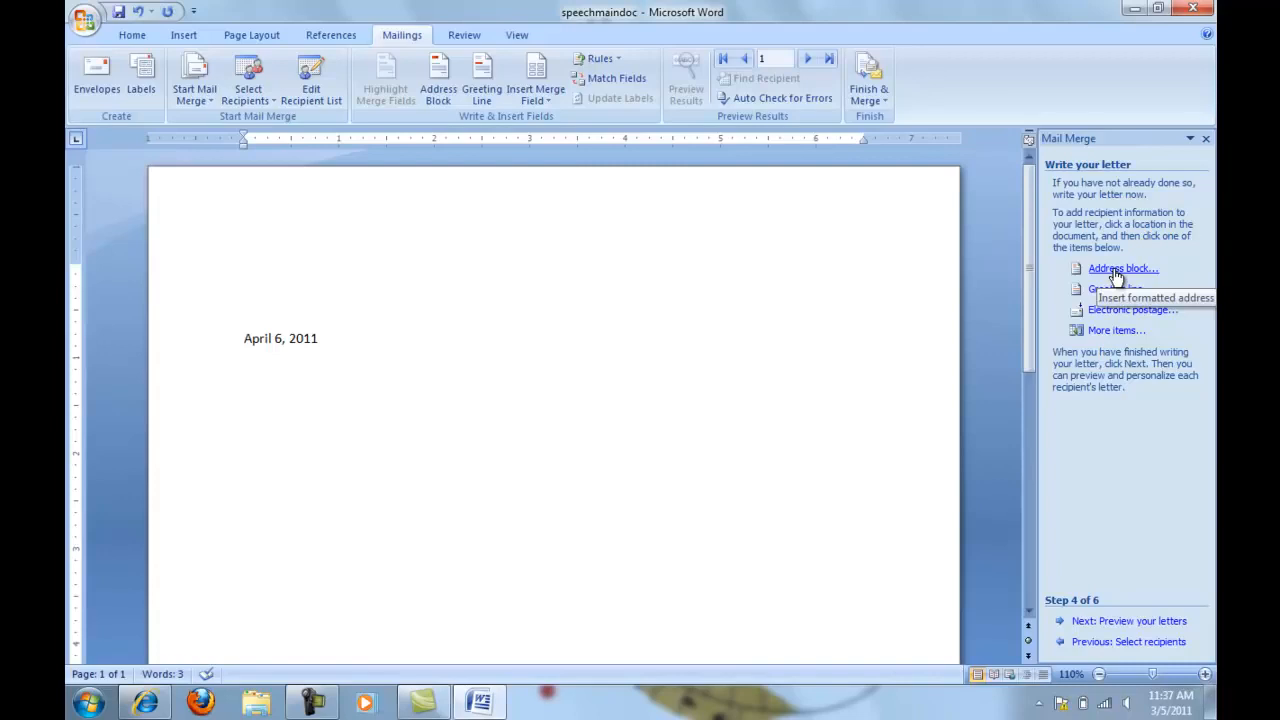
left_click(1117, 270)
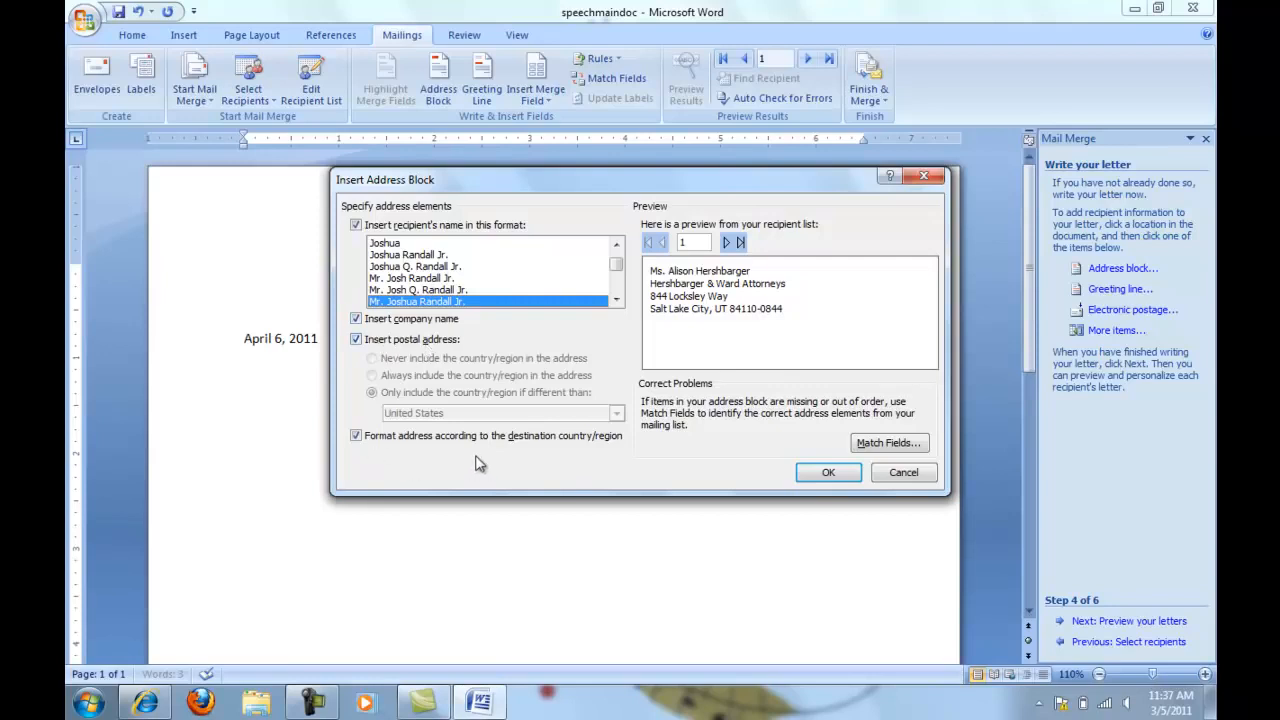
left_click(828, 472)
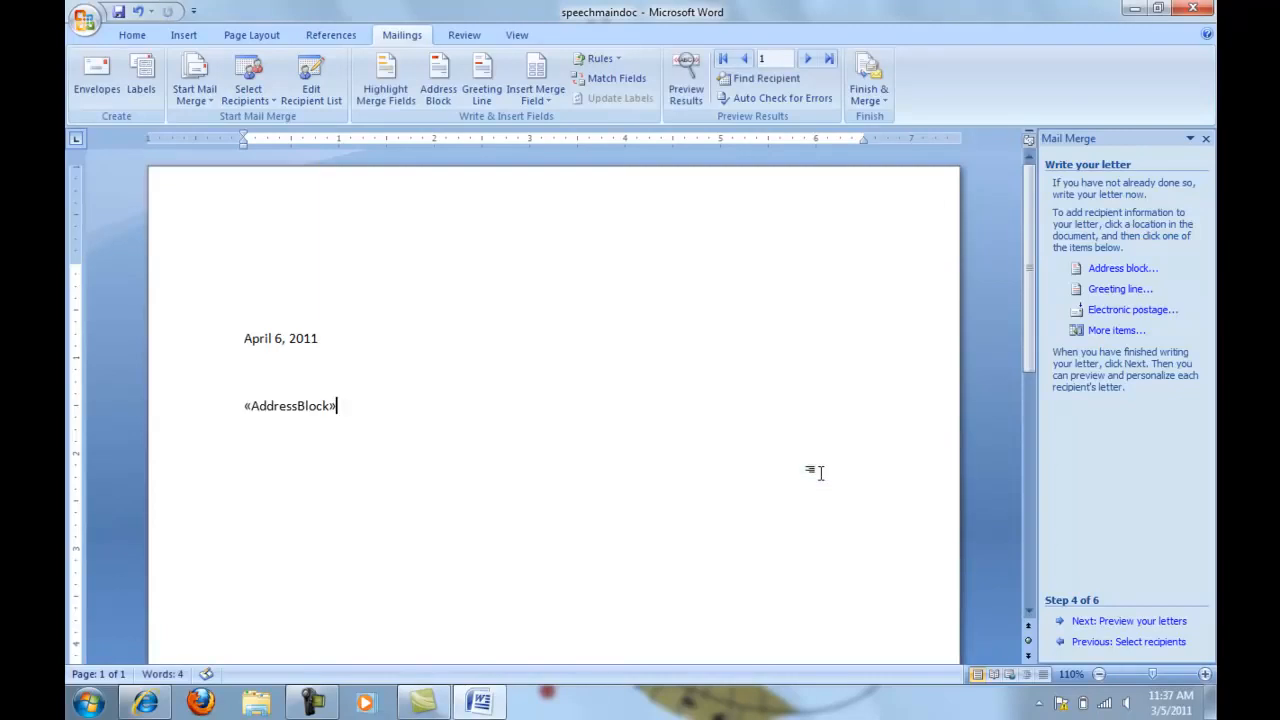
Insert a greeting line below the address block in the format Dear, title and last name, with (none) as ending punctuation
key("Return")
left_click(1103, 293)
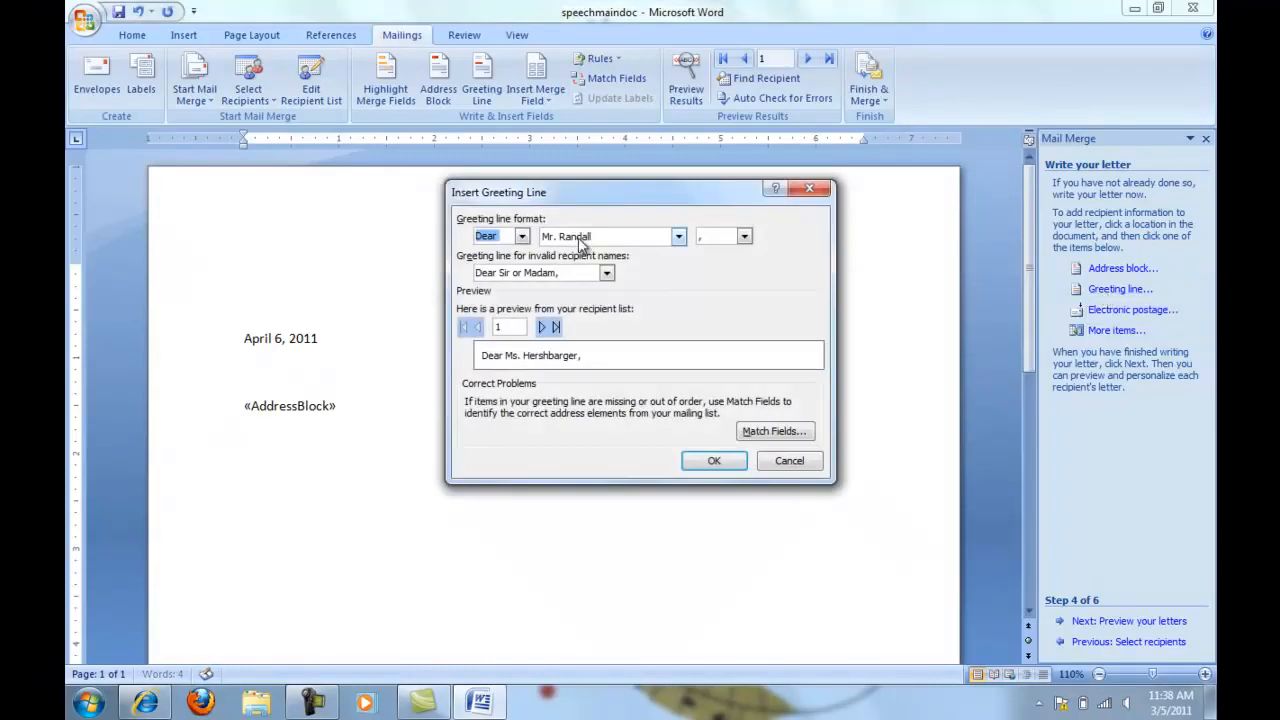
left_click(744, 237)
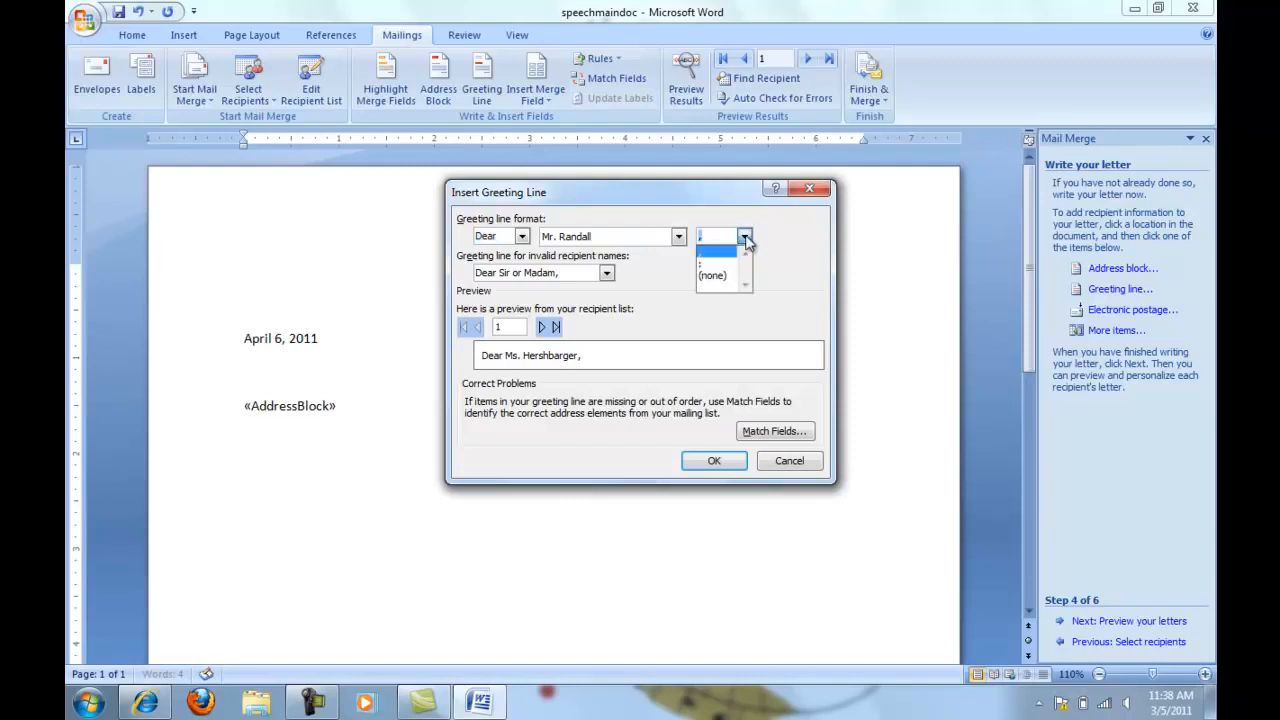
left_click(724, 276)
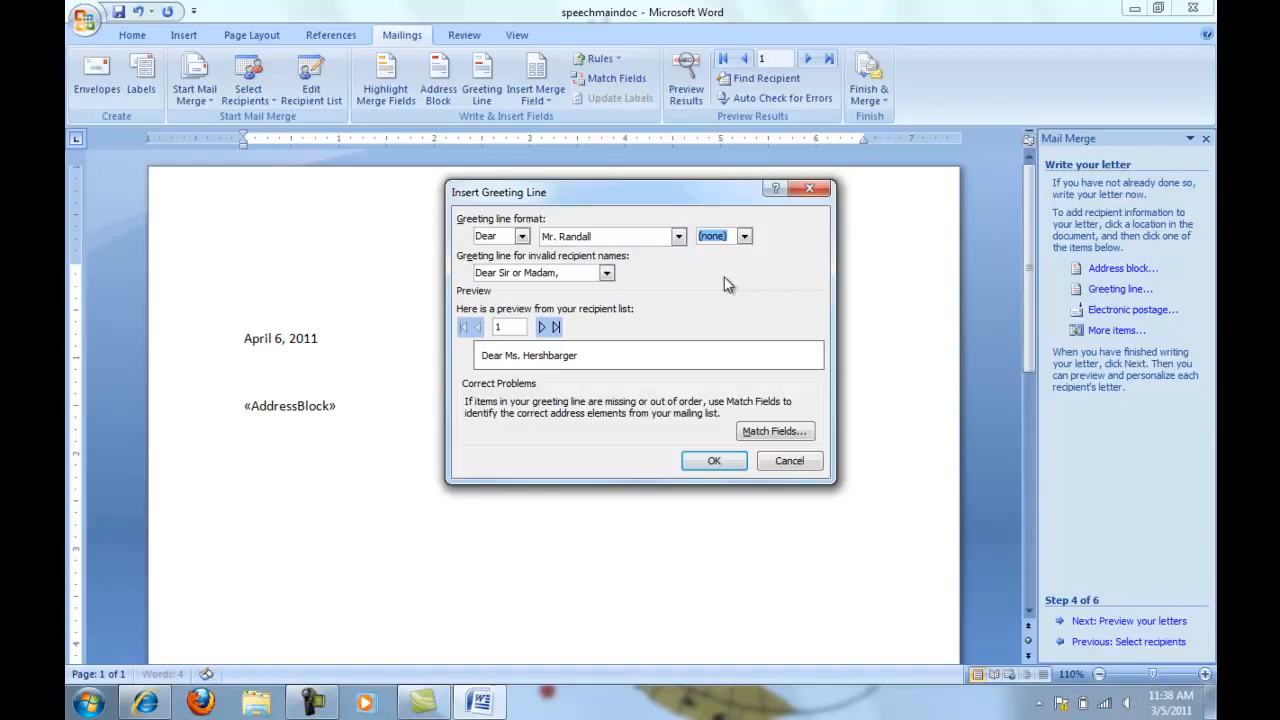
left_click(726, 461)
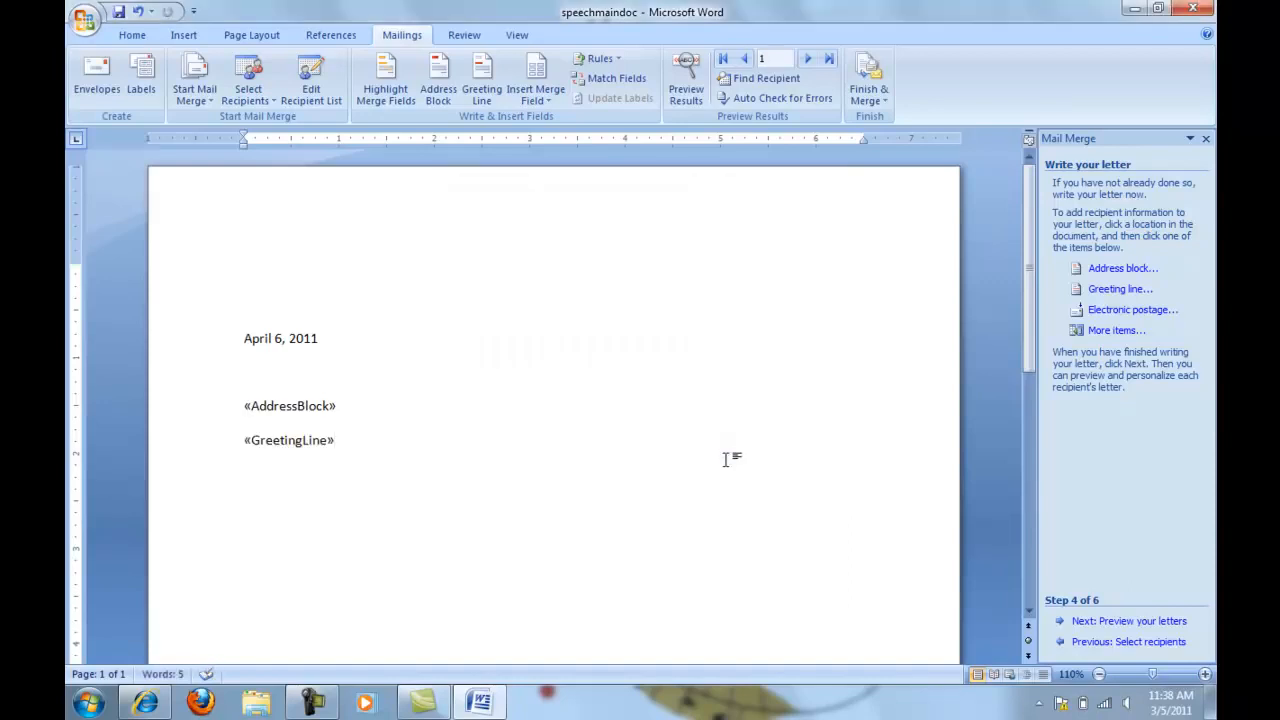
Start the body with "Thank you for agreeing to present your paper titled" and insert the Speech merge field after it
key("Return")
type("Thank you for agreeing to present your paper titled")
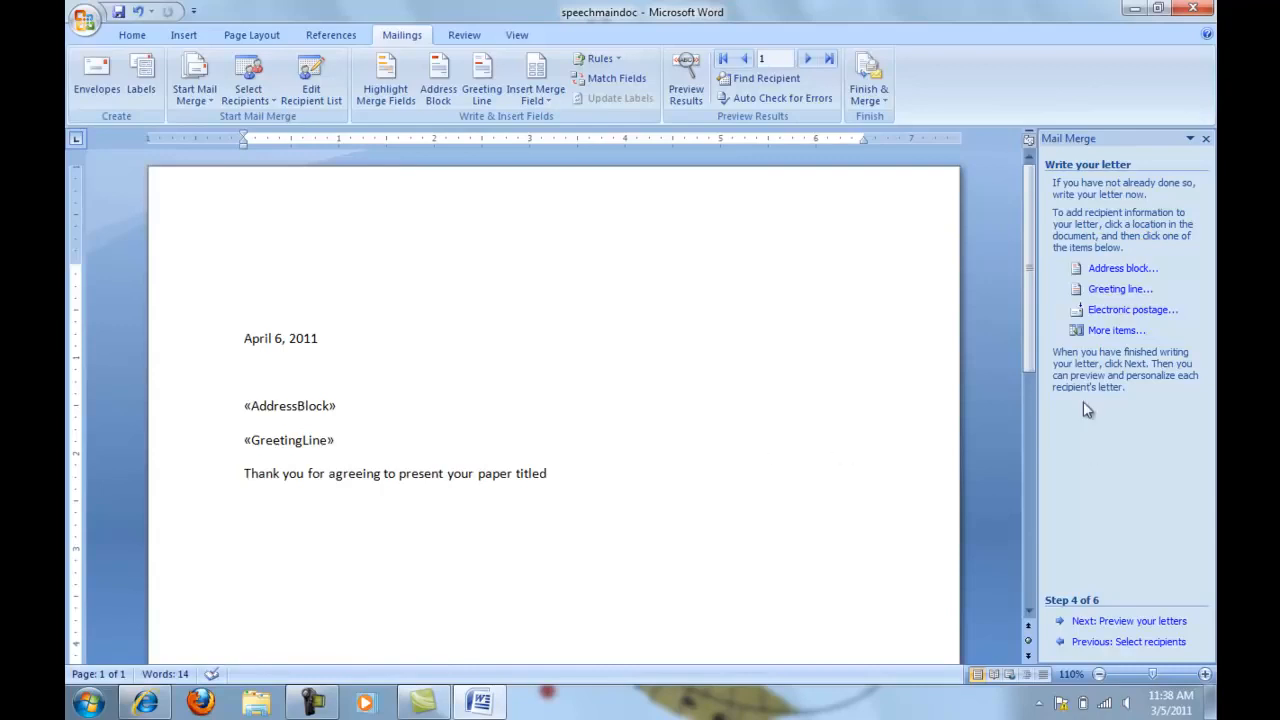
left_click(1116, 331)
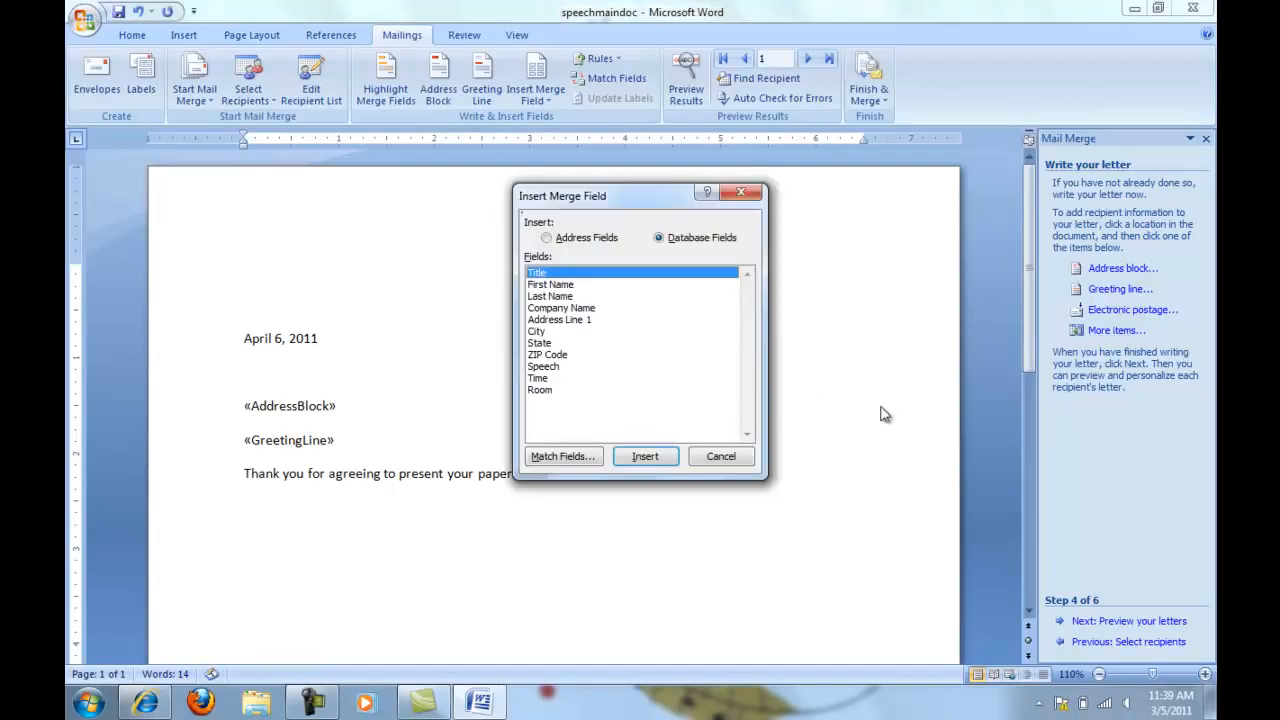
left_click(550, 367)
left_click(645, 456)
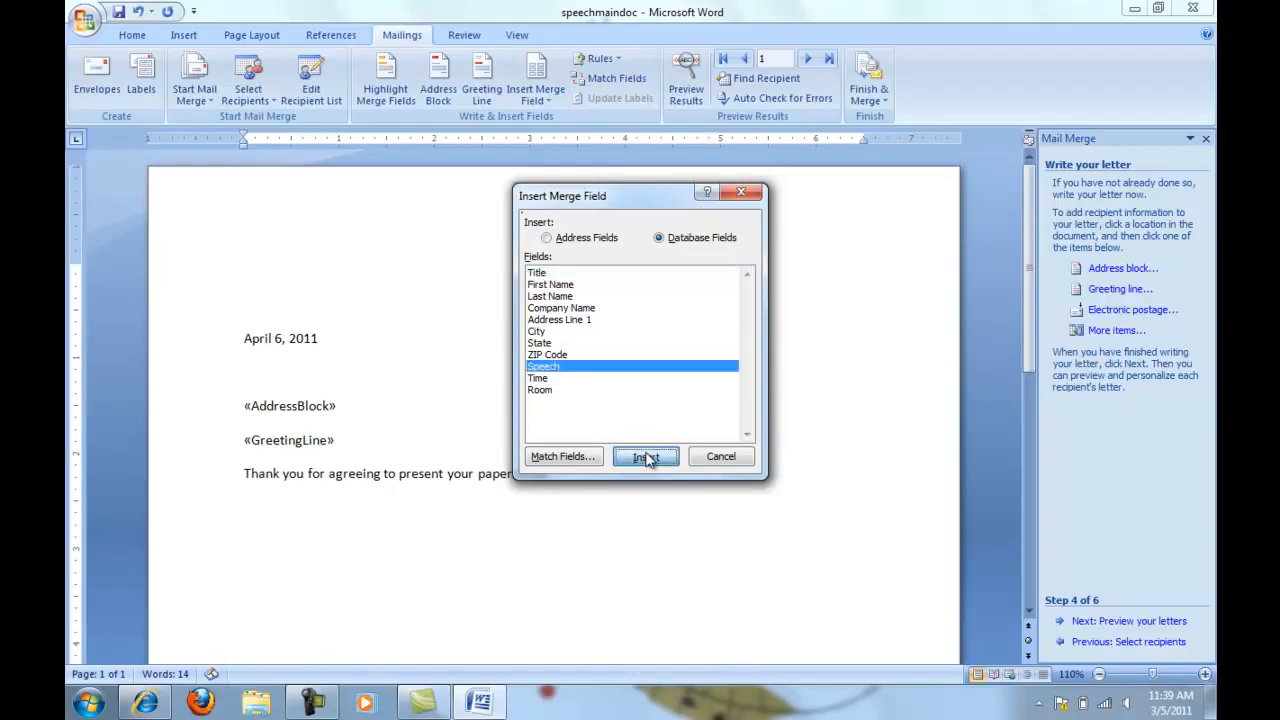
left_click(720, 458)
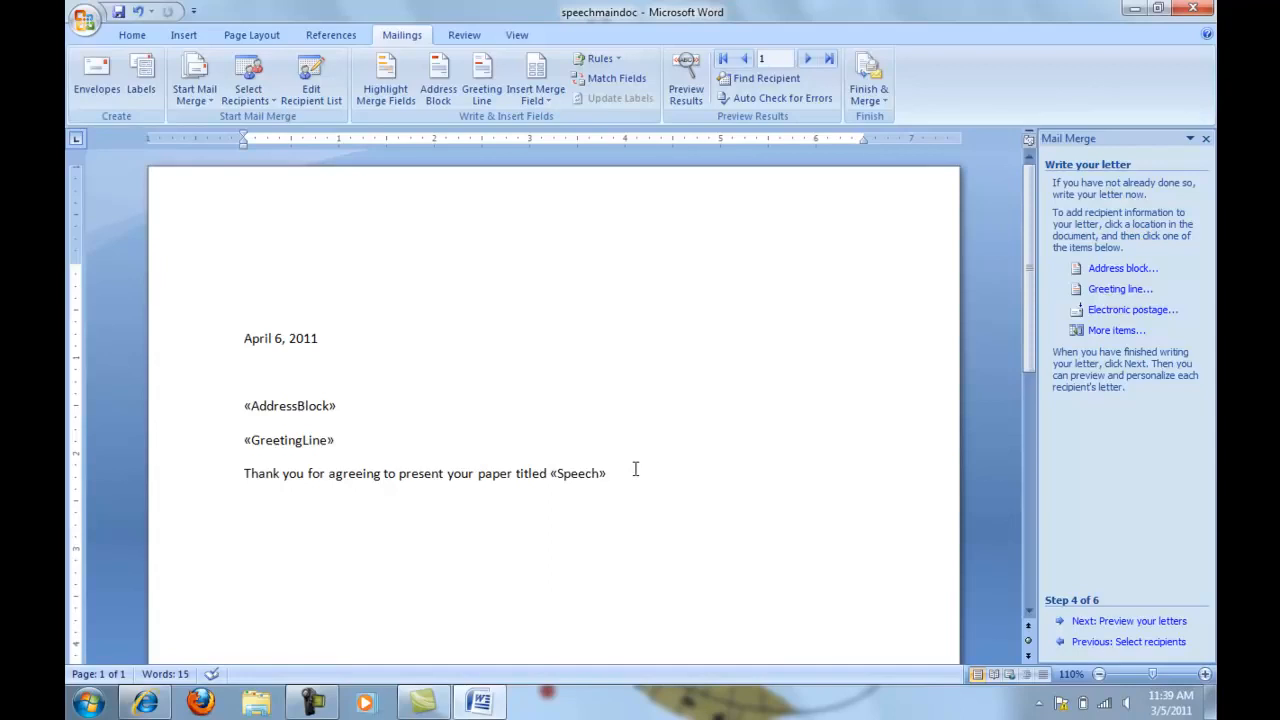
Add the International Conference on Technology, Omni Hotel, San Francisco and May 12 details, and end "Your presentation is scheduled for" with the Time merge field
type("at the International Conference on Technology to be held at the Omni Hotel in San Francisco on May 12. Your presentation  is scheduled for")
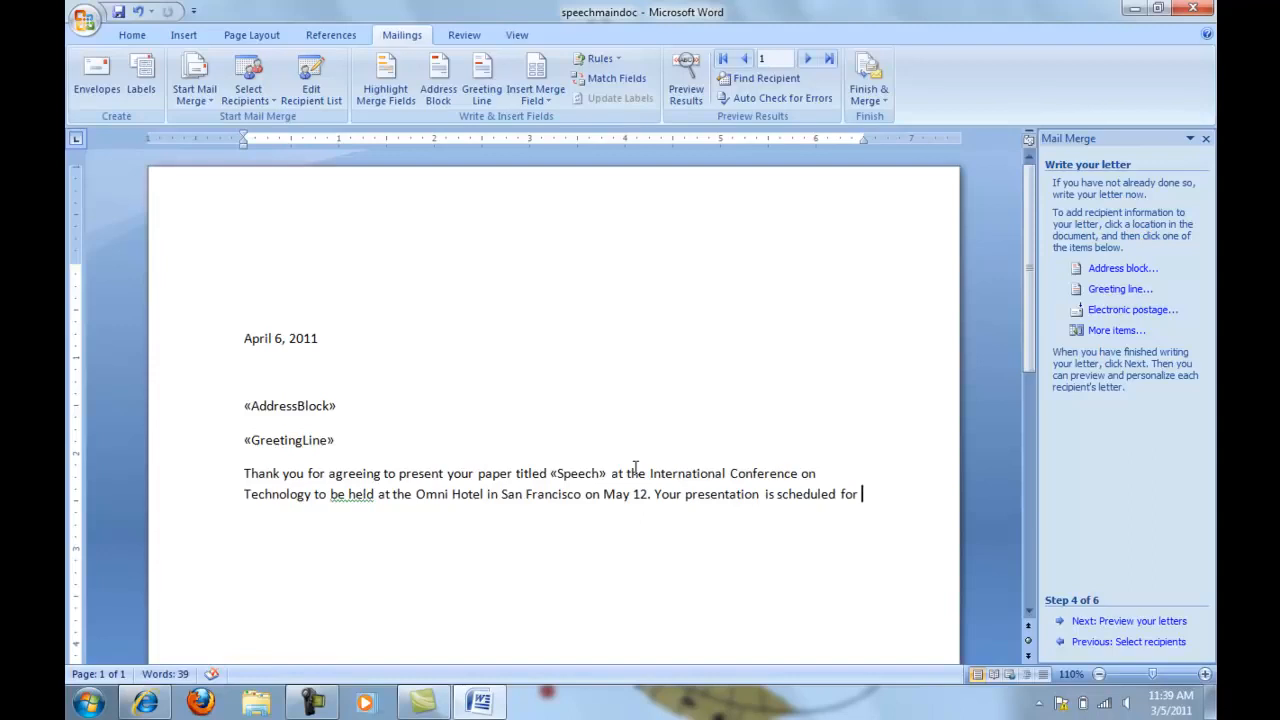
left_click(1118, 333)
left_click(542, 378)
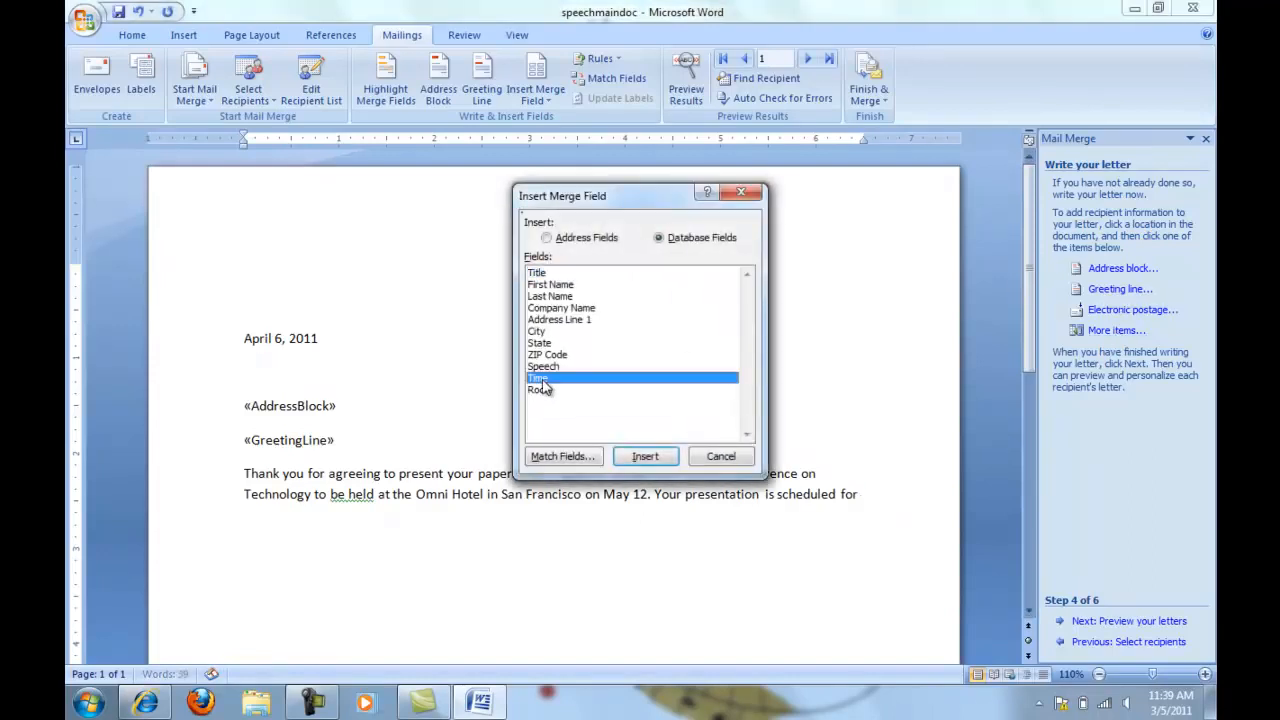
left_click(640, 456)
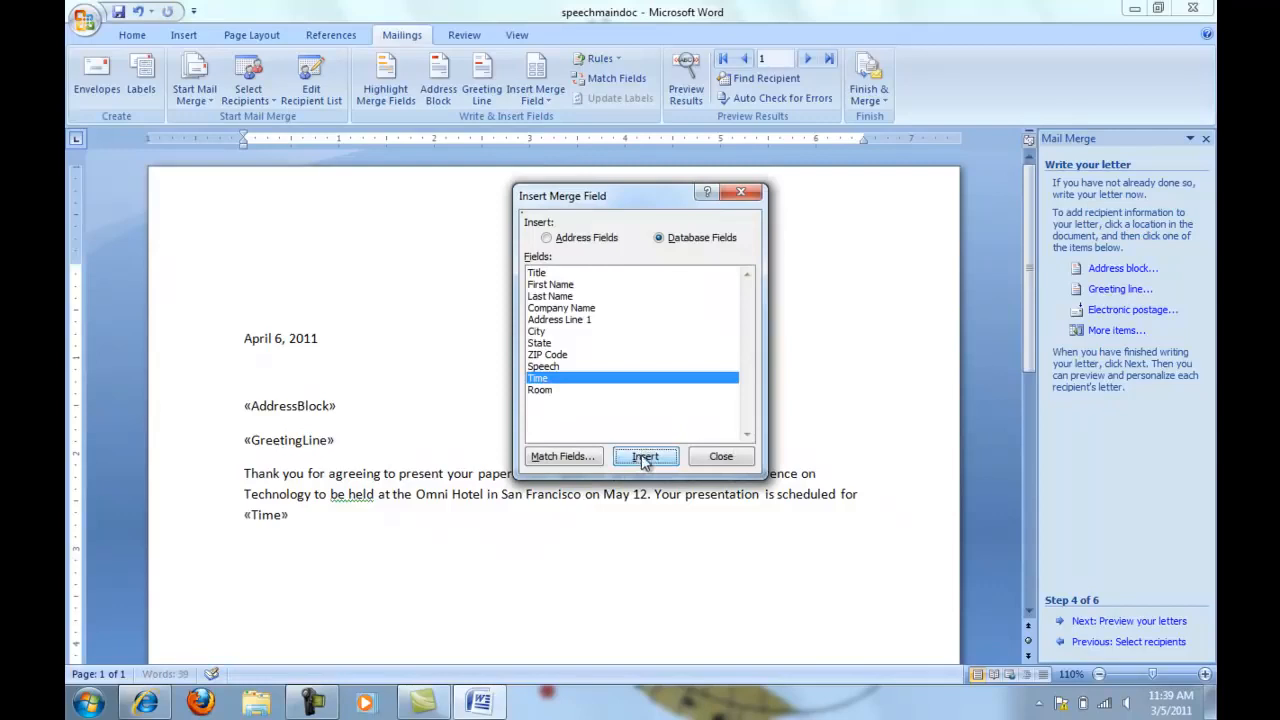
left_click(719, 456)
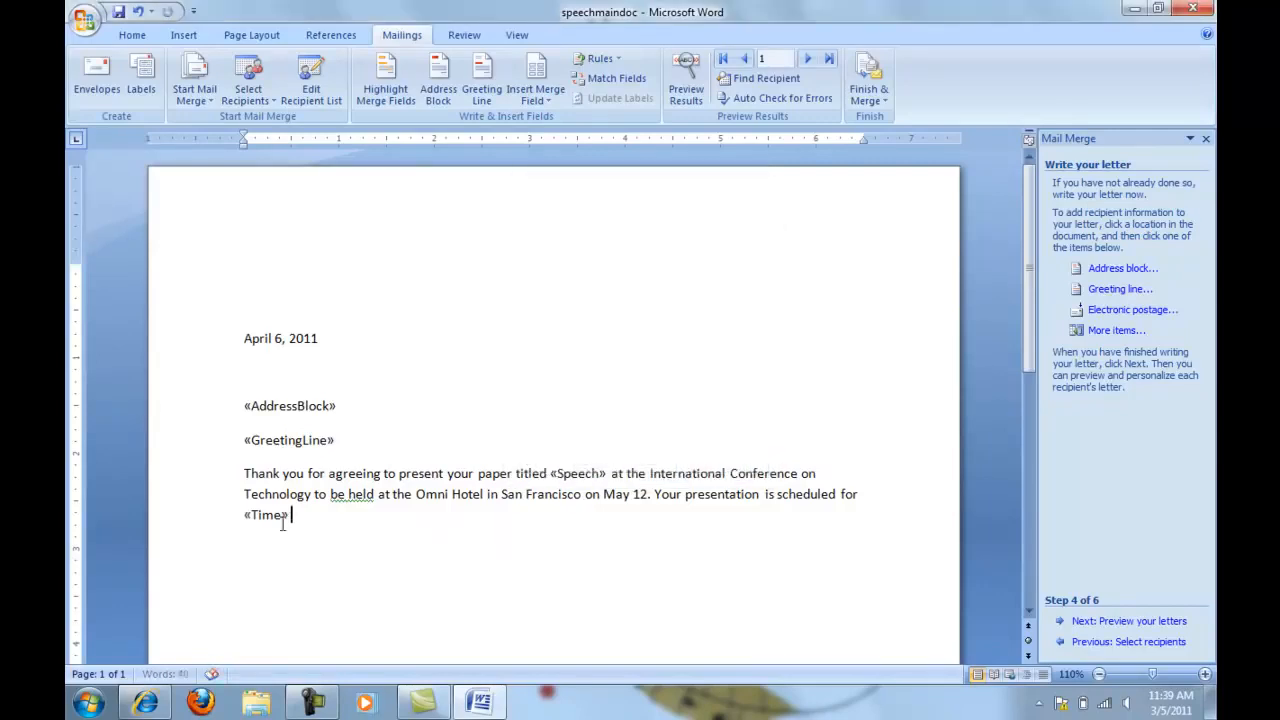
Finish the first paragraph with "in the", the Room merge field and a period
type("in the")
left_click(1117, 333)
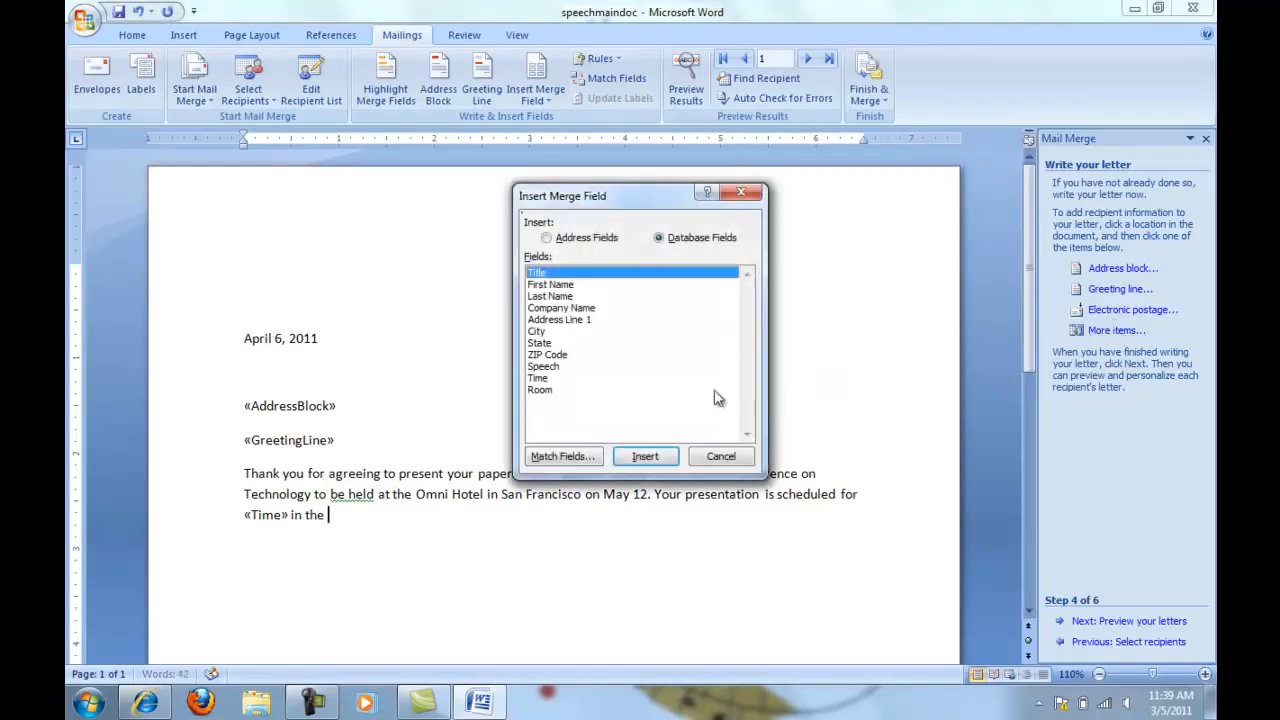
left_click(538, 390)
left_click(633, 457)
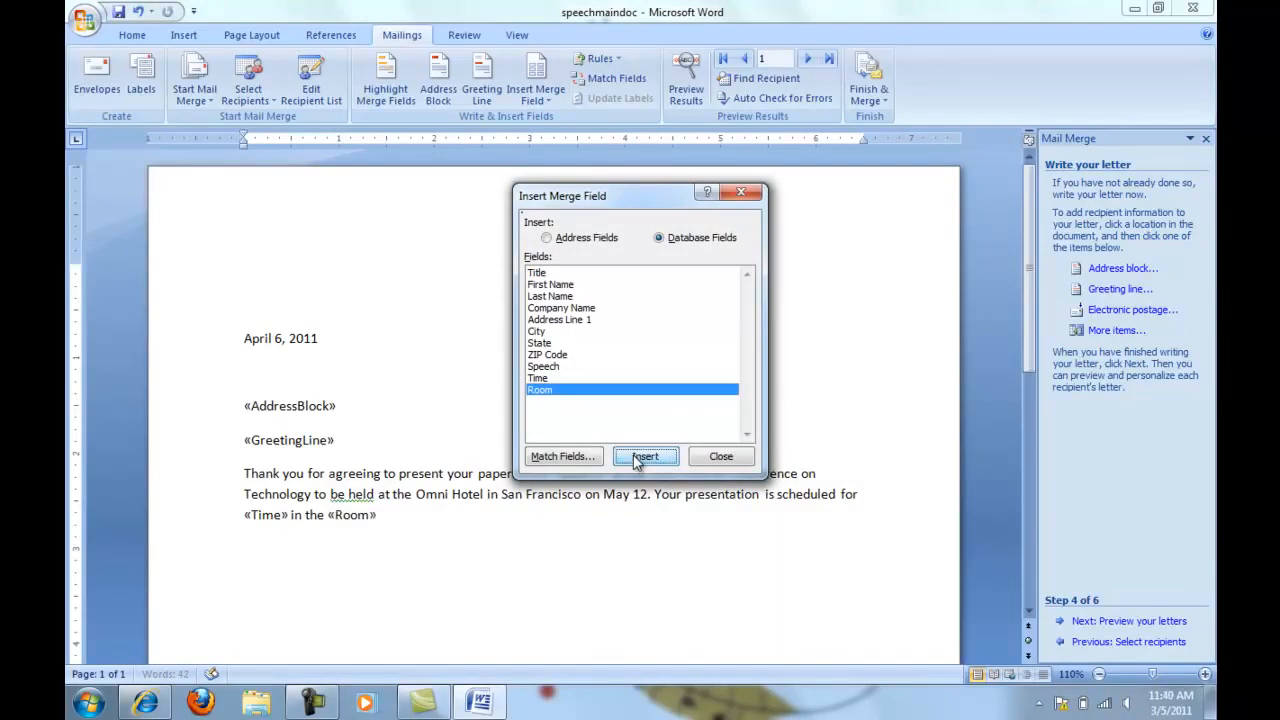
left_click(720, 457)
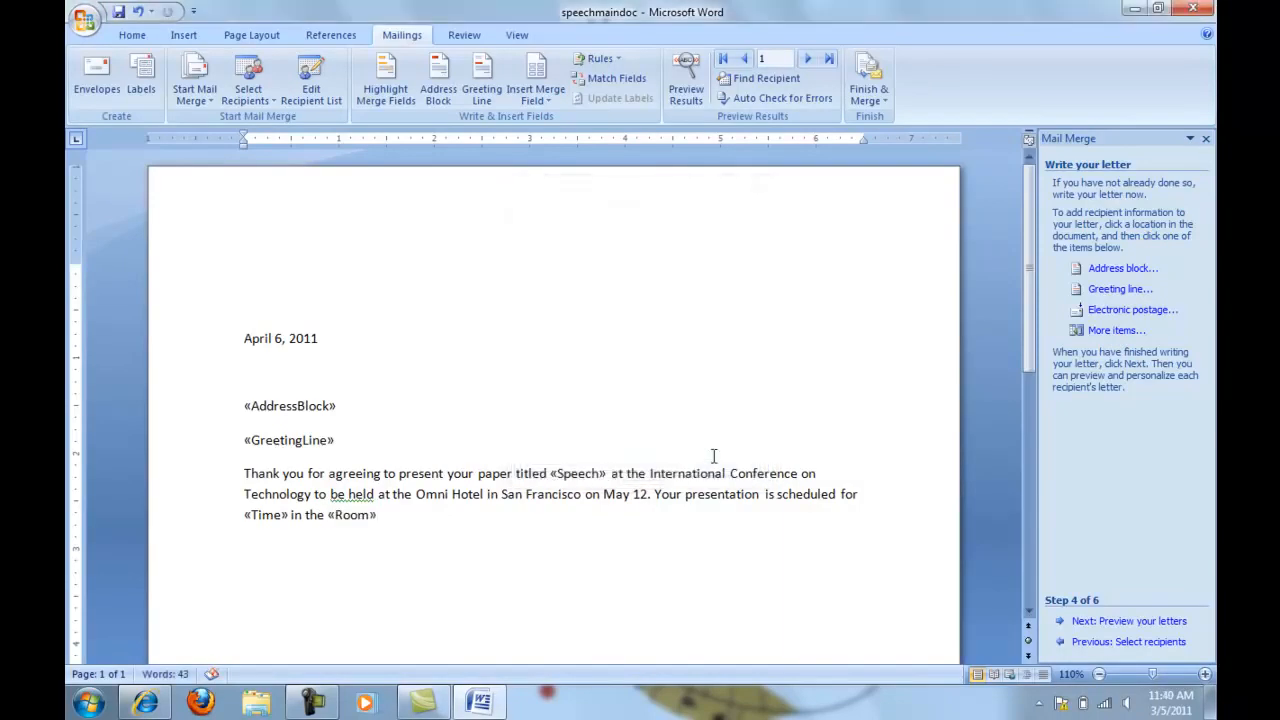
type(".")
Add a paragraph inviting the speaker to Friday's 11:45 a.m. awards luncheon in the Grand Ballroom, and insert the Title field in a new paragraph below
type("You are also invited to be our special guest at the annual awards luncheon on Friday at 11:45 a.m. in the Grand Ballroom. Your conference registration materials and a luncheon ticket will be held for you at the hotel registration desk. If you need assistance when you arrive at the hotel, please call conference headquarters at ext. 7532.")
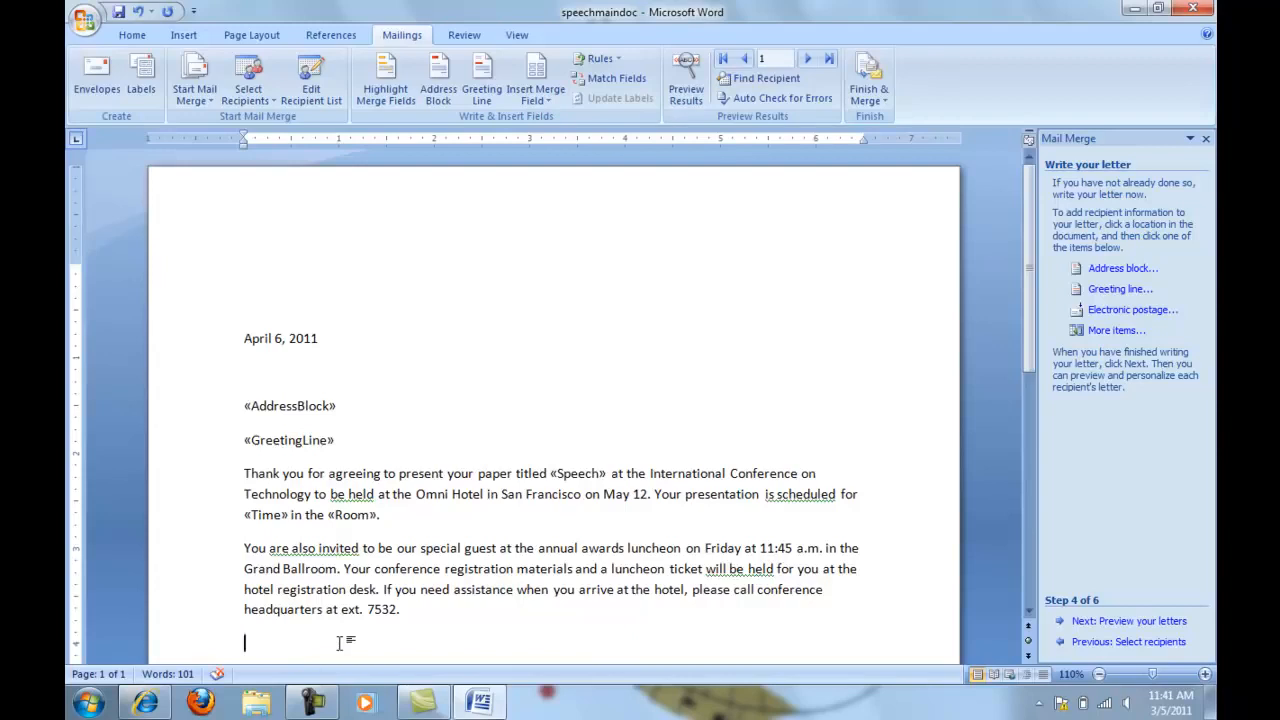
left_click(1098, 331)
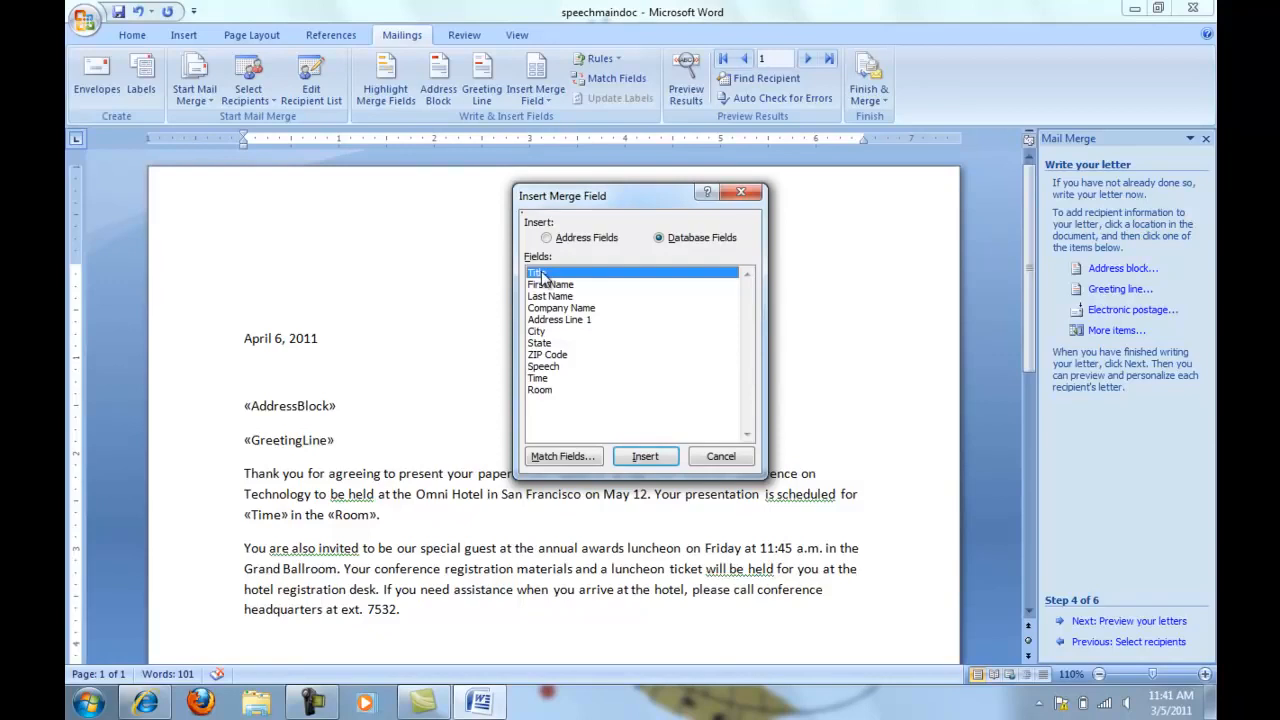
left_click(651, 459)
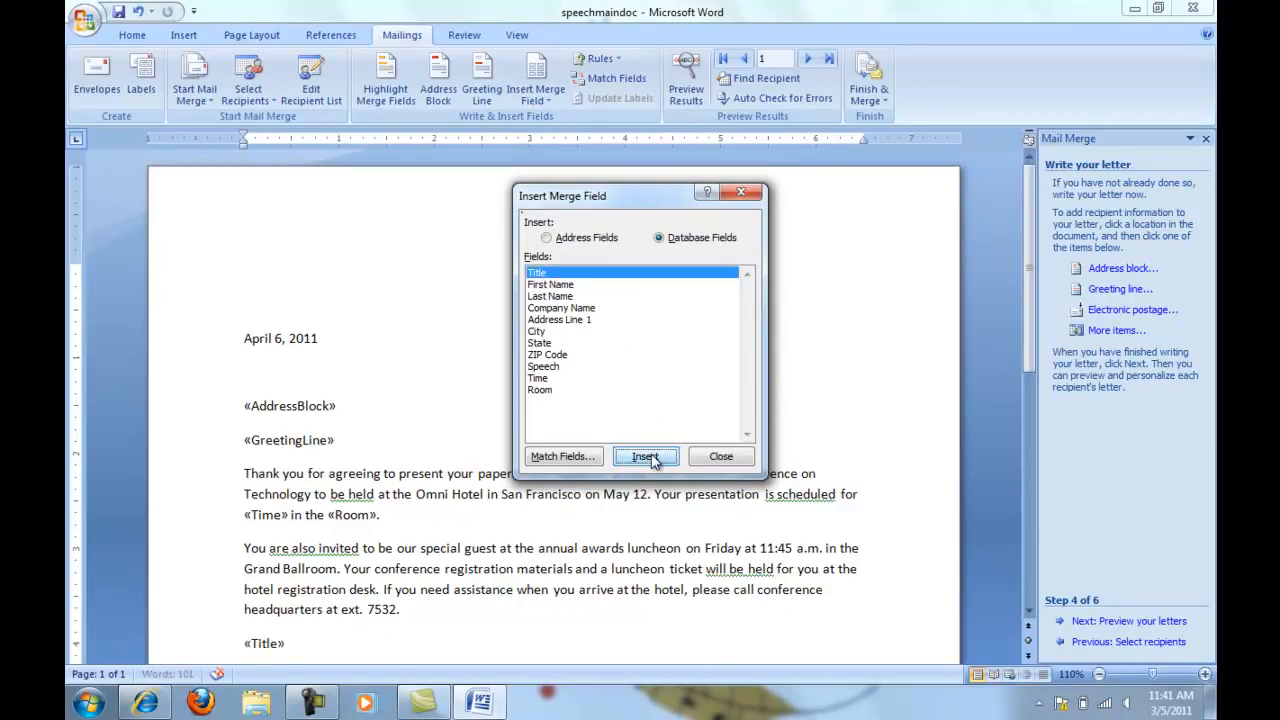
left_click(708, 458)
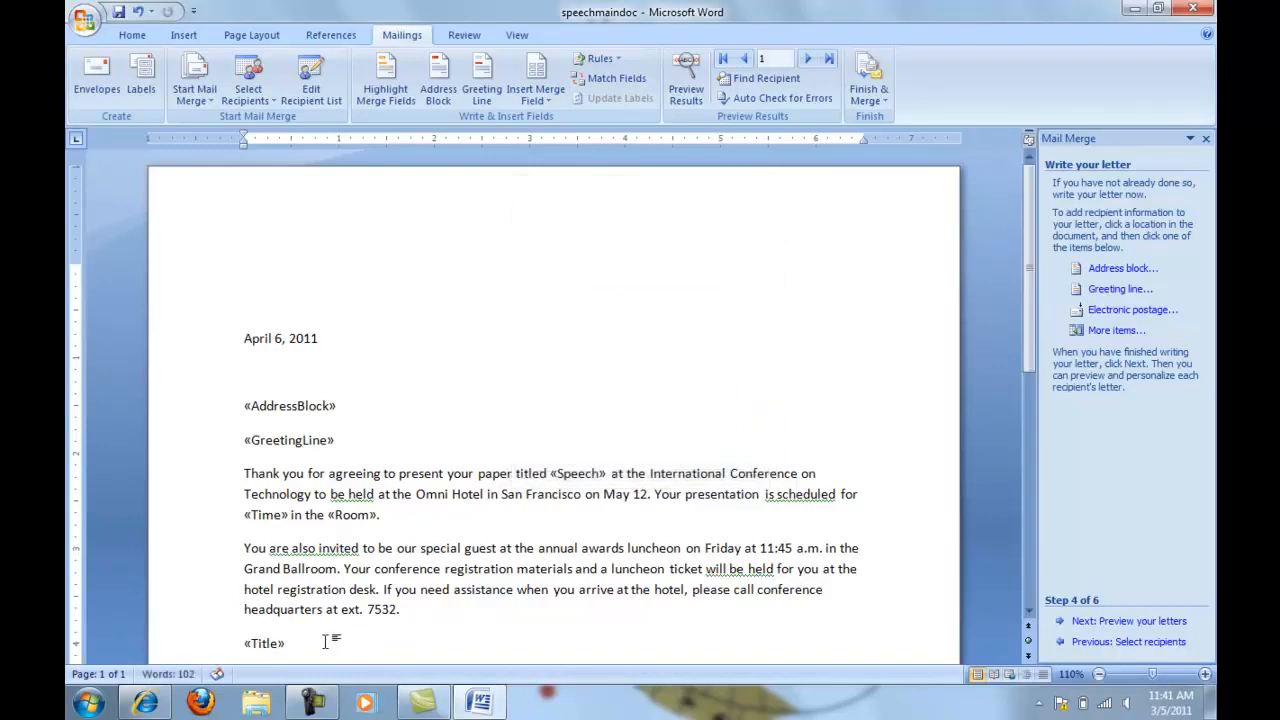
Insert Last Name after Title, complete ", we look forward to your presentation and to your outstanding contribution to our program.", and add the sender's closing
left_click(1117, 332)
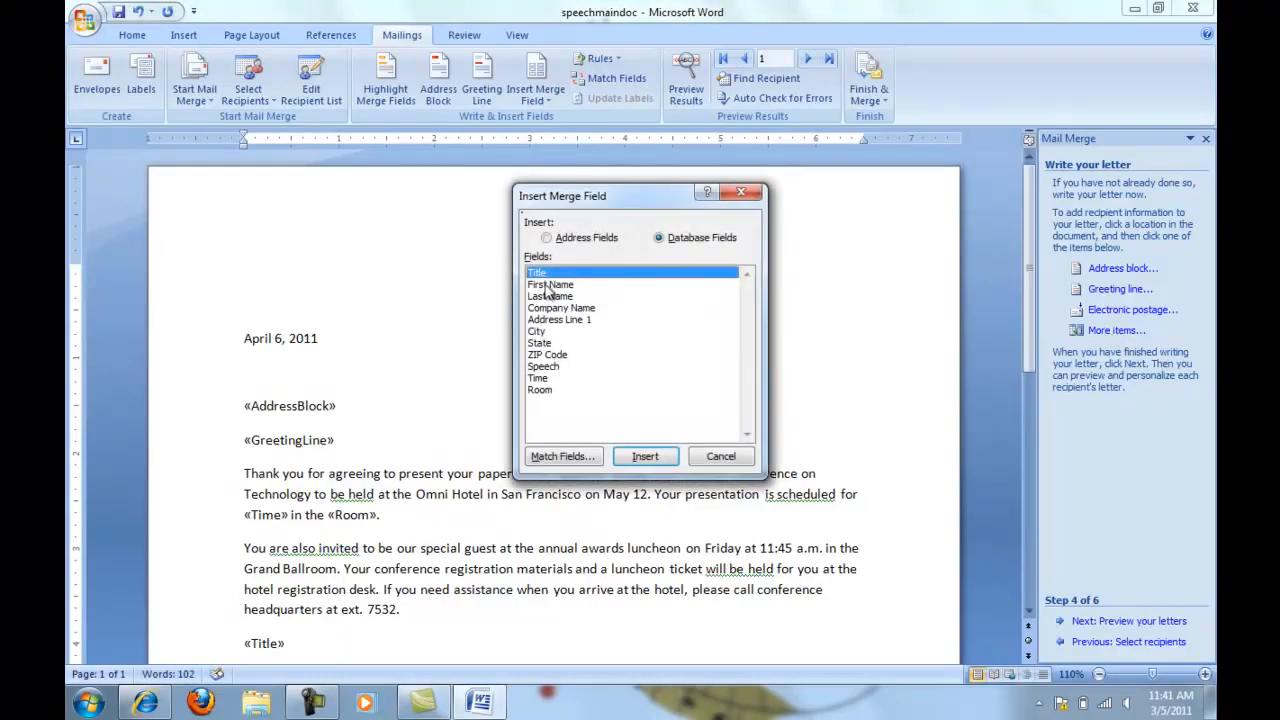
left_click(550, 298)
left_click(645, 456)
left_click(718, 456)
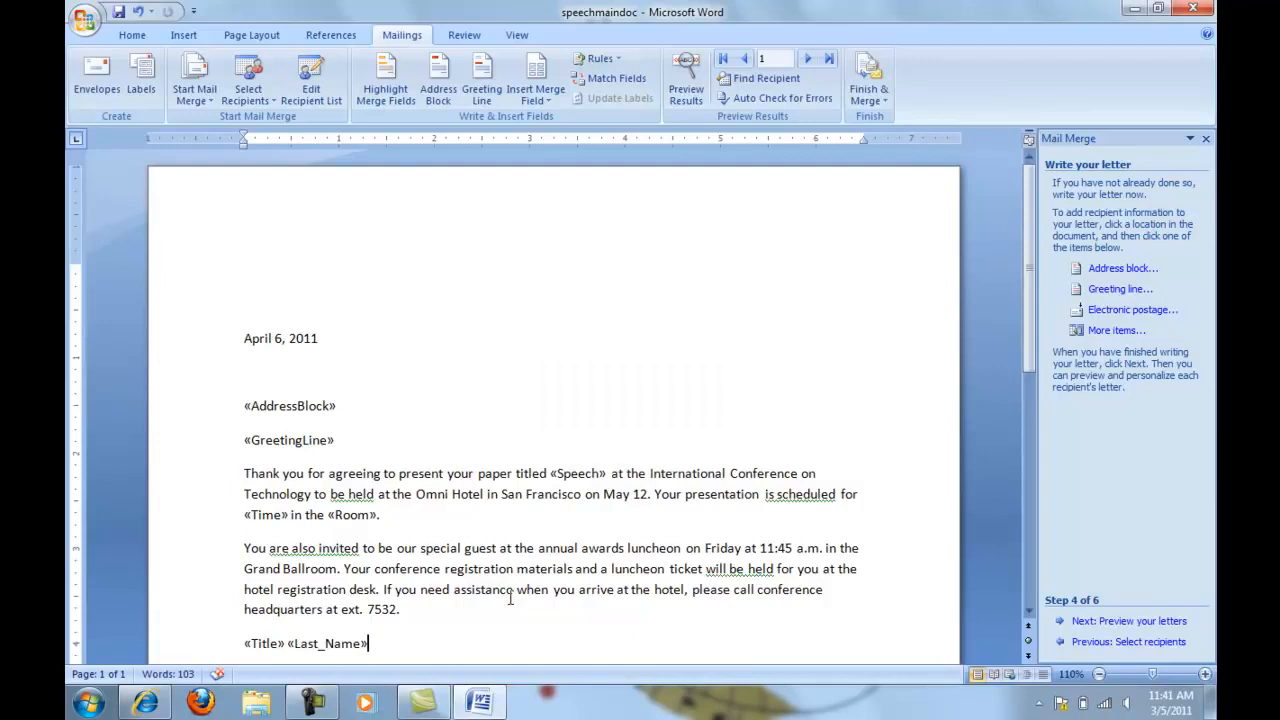
type(", w")
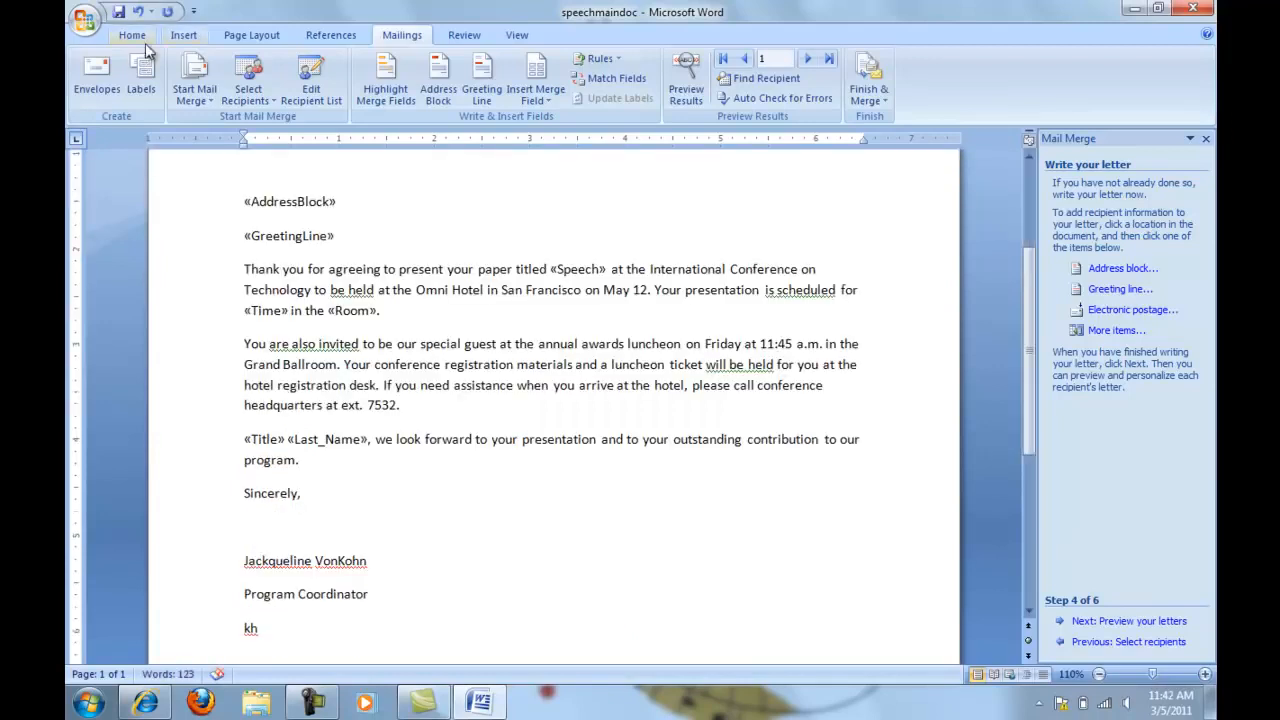
Remove the space after the sender's name line so Program Coordinator sits directly beneath it
left_click(132, 35)
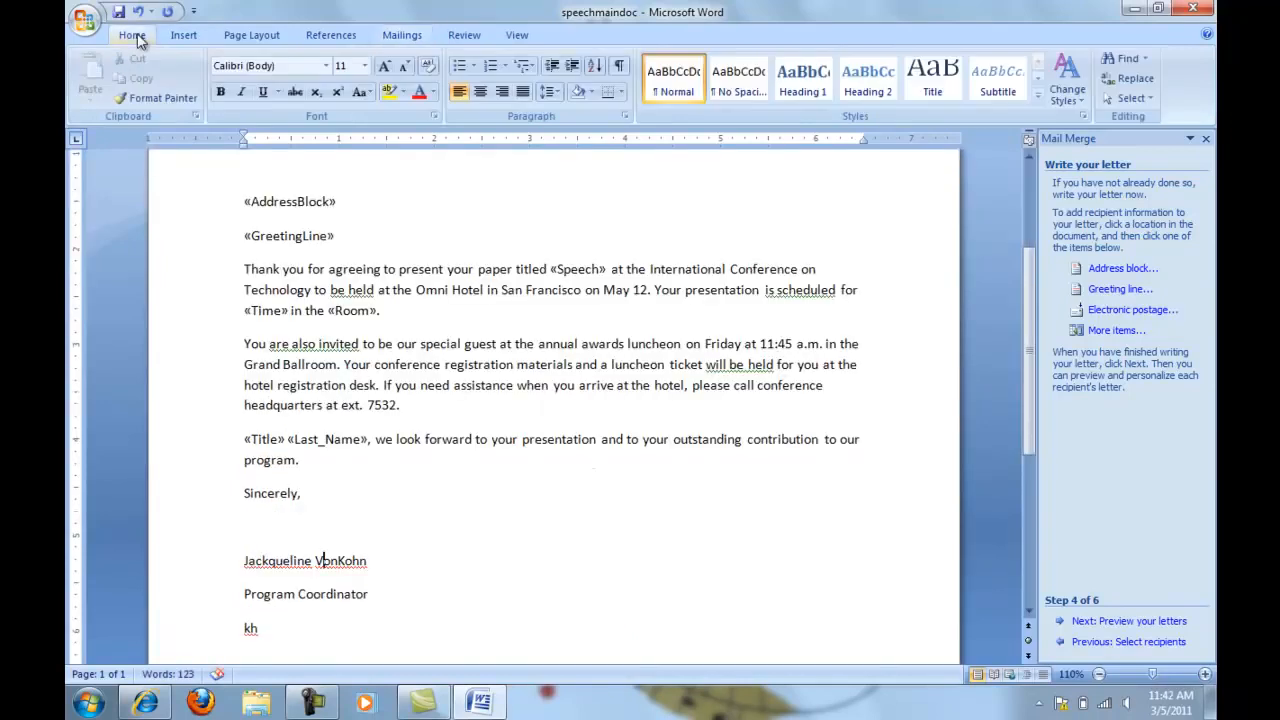
left_click(553, 92)
left_click(605, 269)
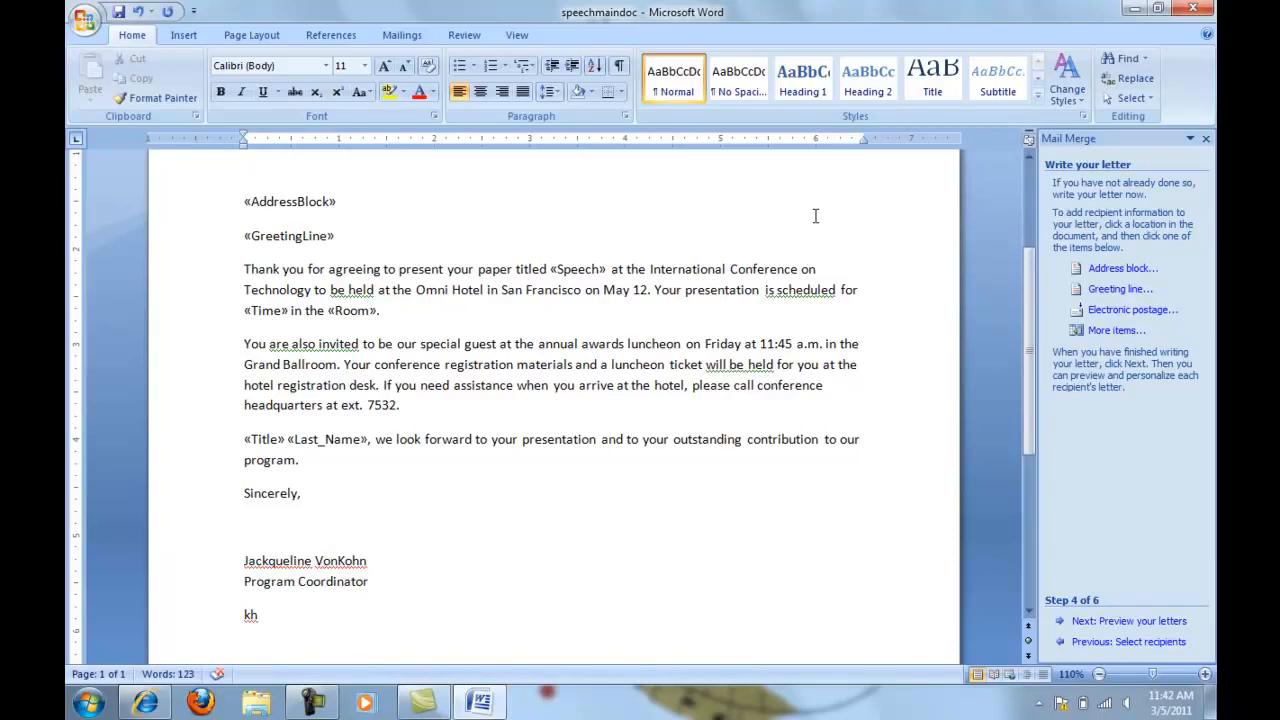
Preview the merged letters, remove the paragraph spacing within the recipient's address, and add space back after its city, state and ZIP line
left_click(1117, 622)
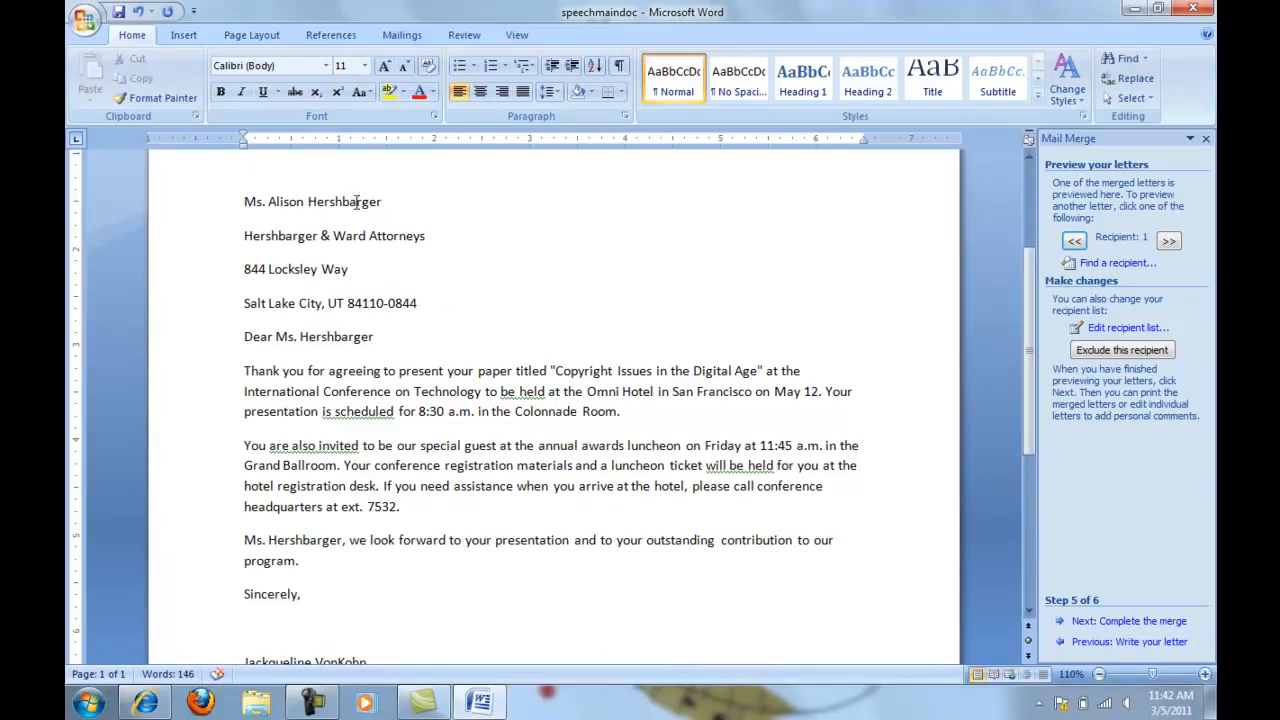
mouse_move(243, 203)
left_mouse_down()
mouse_move(302, 250)
mouse_move(362, 266)
left_mouse_up()
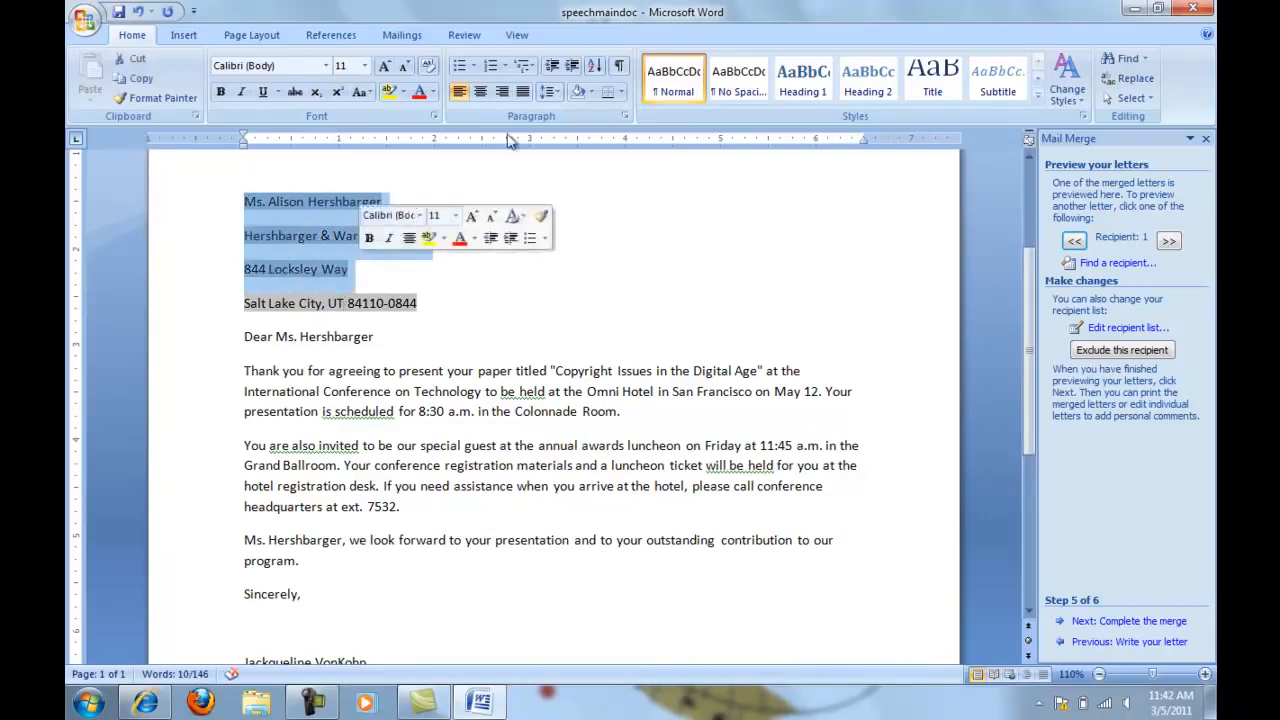
left_click(553, 92)
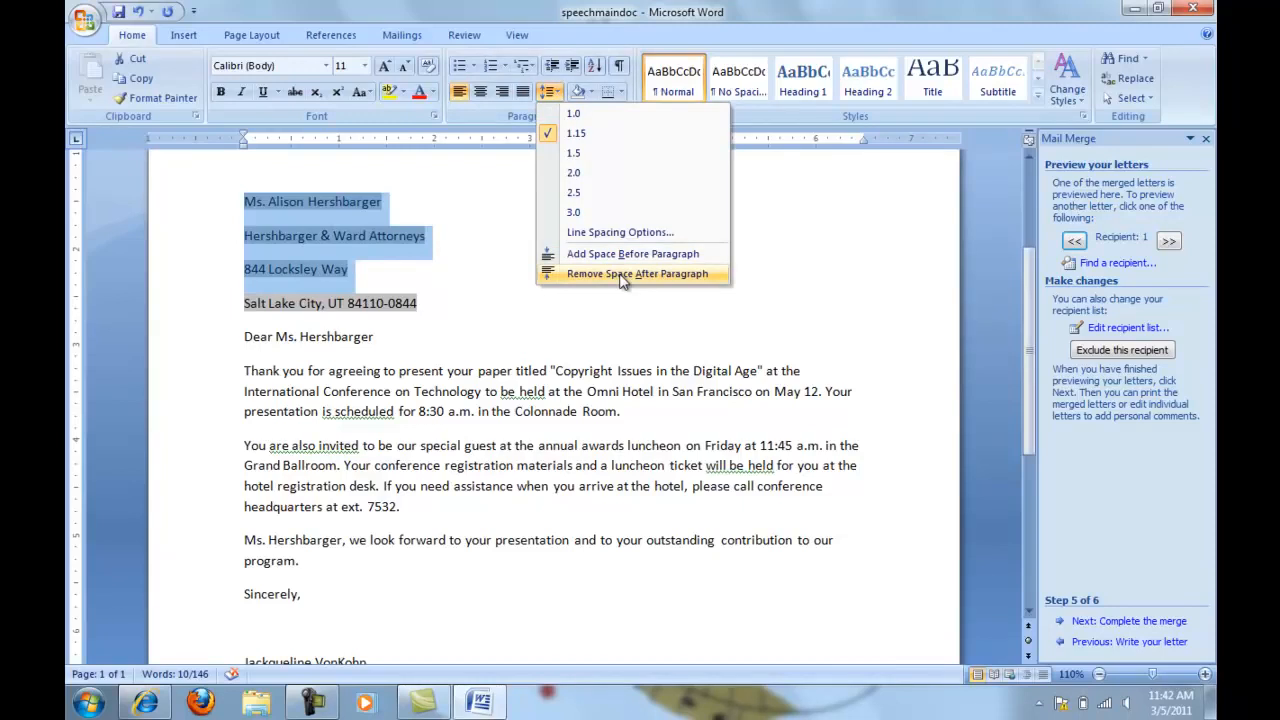
left_click(620, 274)
left_click(548, 91)
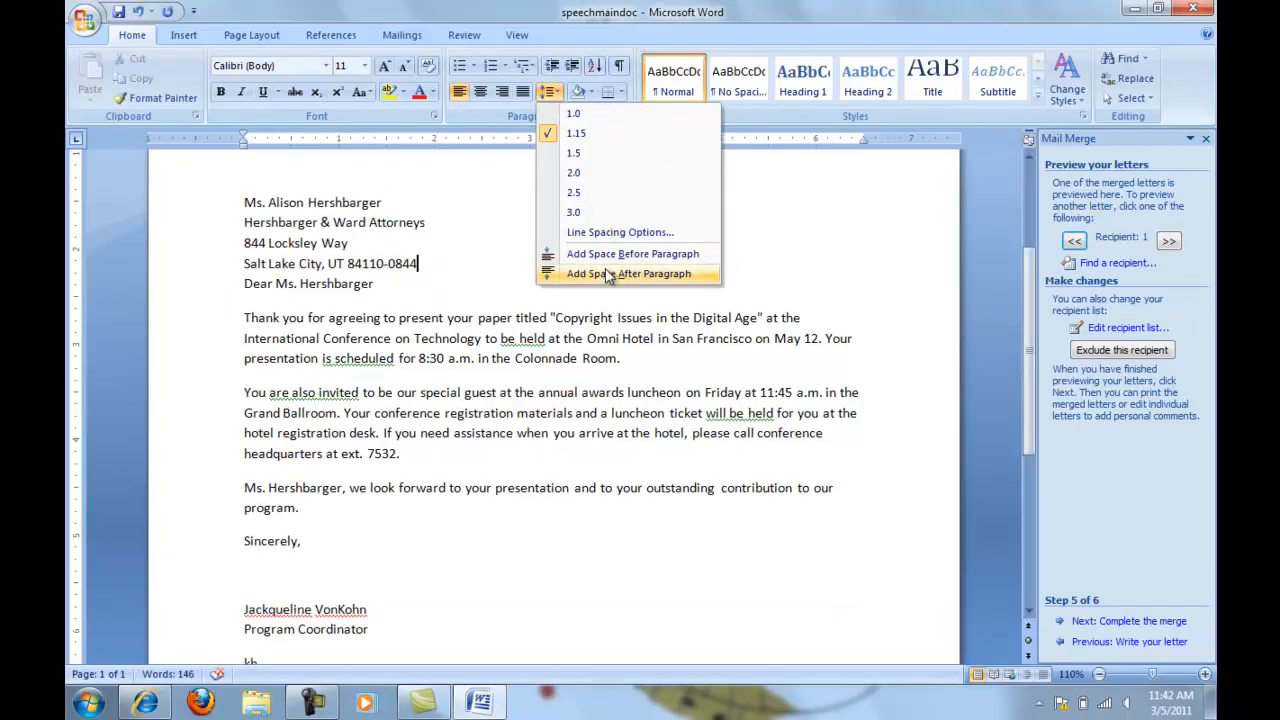
left_click(607, 274)
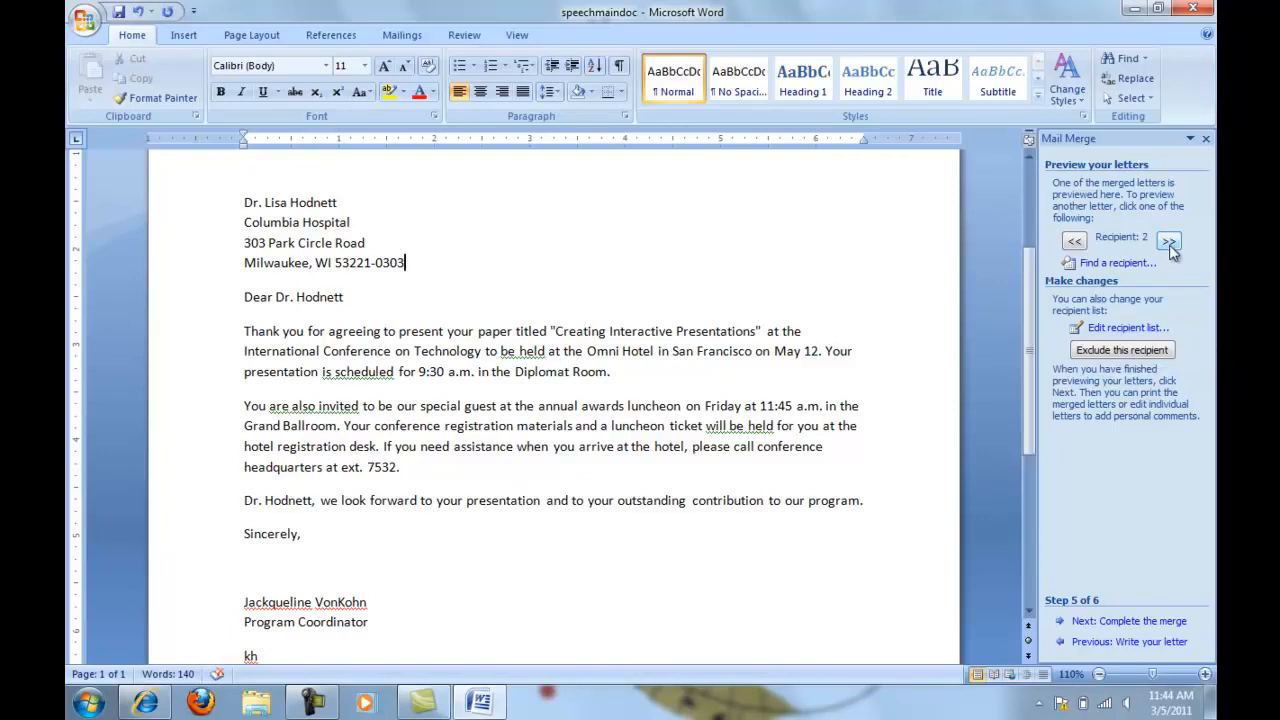
Complete the mail merge by merging all records into a new document of individual letters
left_click(1132, 621)
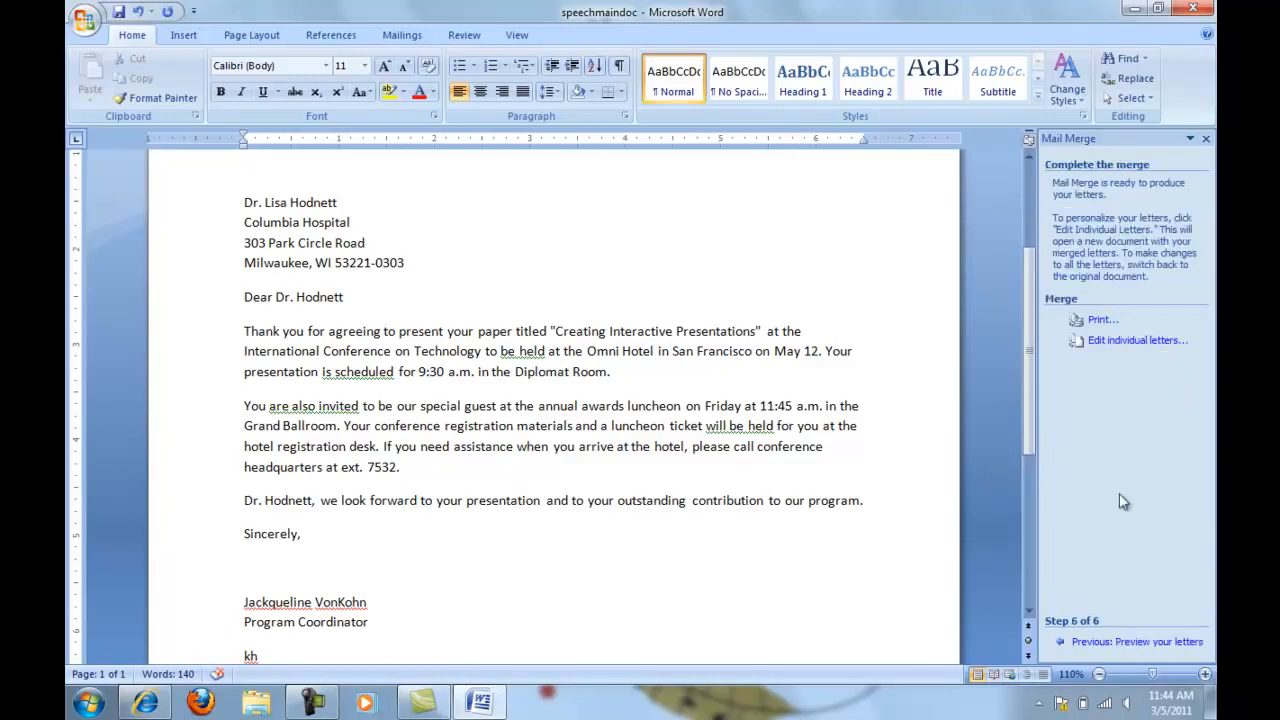
left_click(1137, 341)
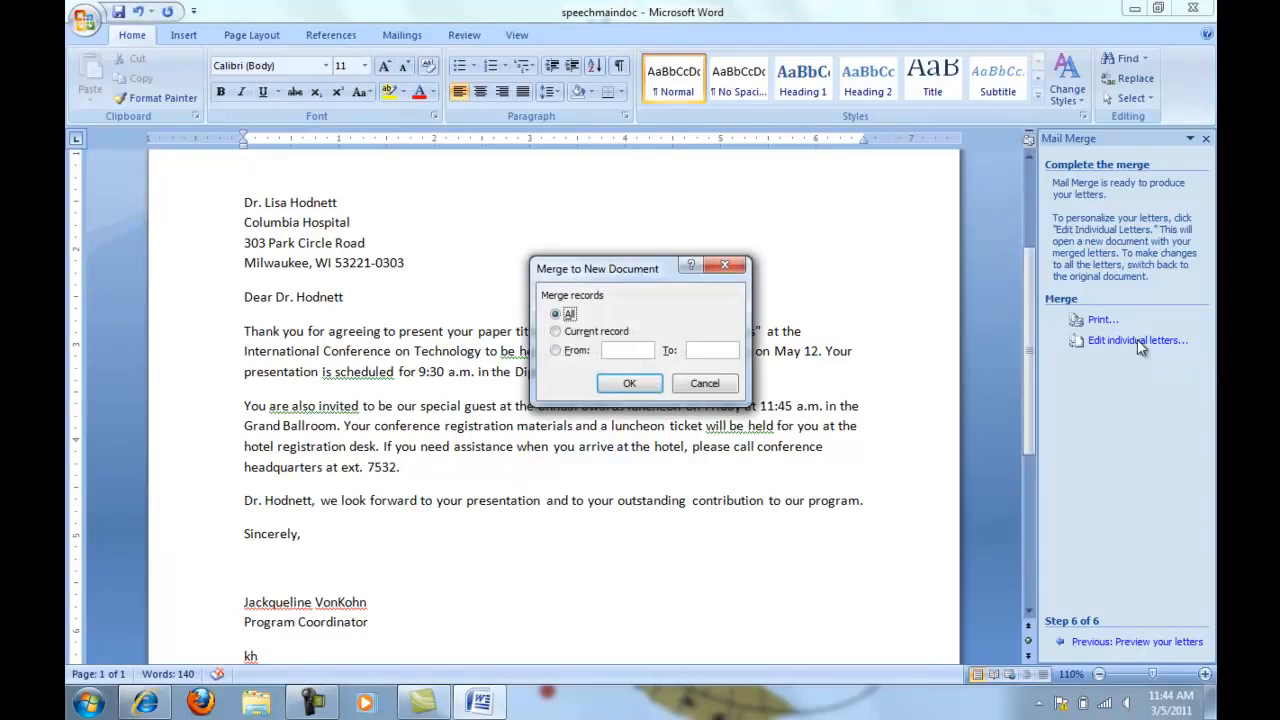
left_click(632, 384)
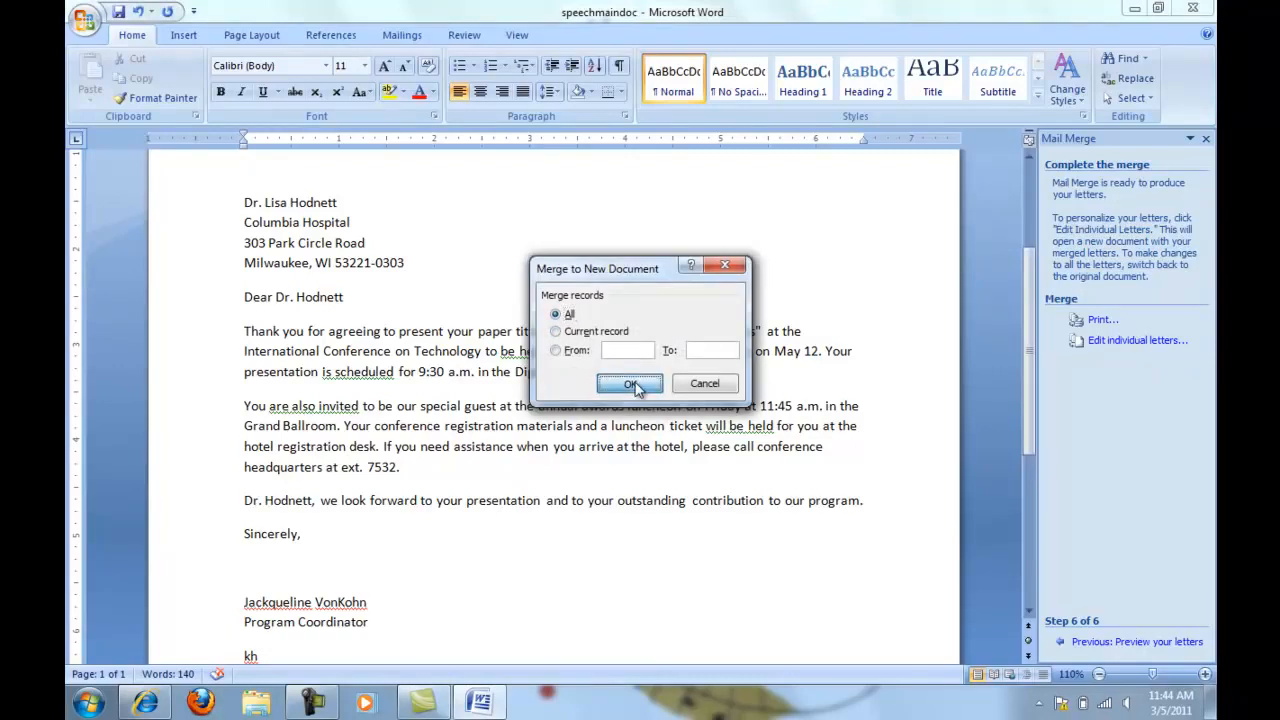